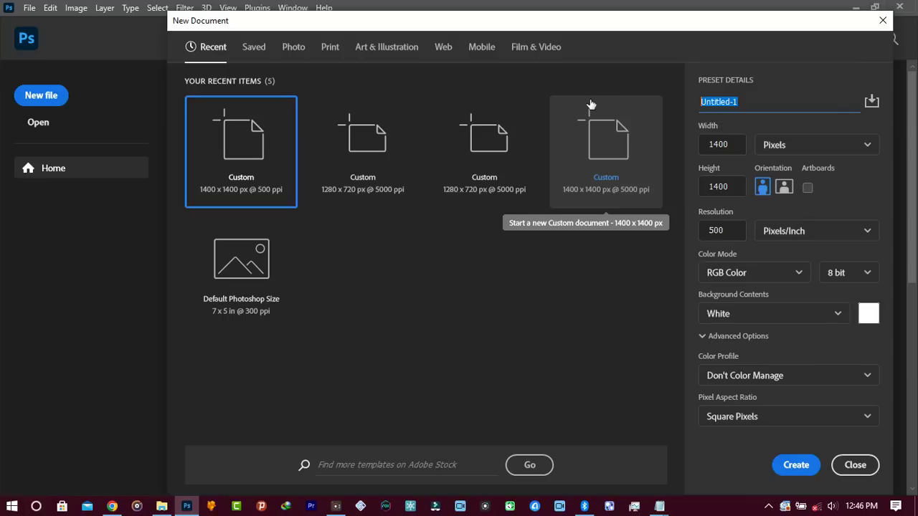
- Create a new 1400 x 1400 px document at 500 pixels/inch named "green enviroment"
type("green enviroment")
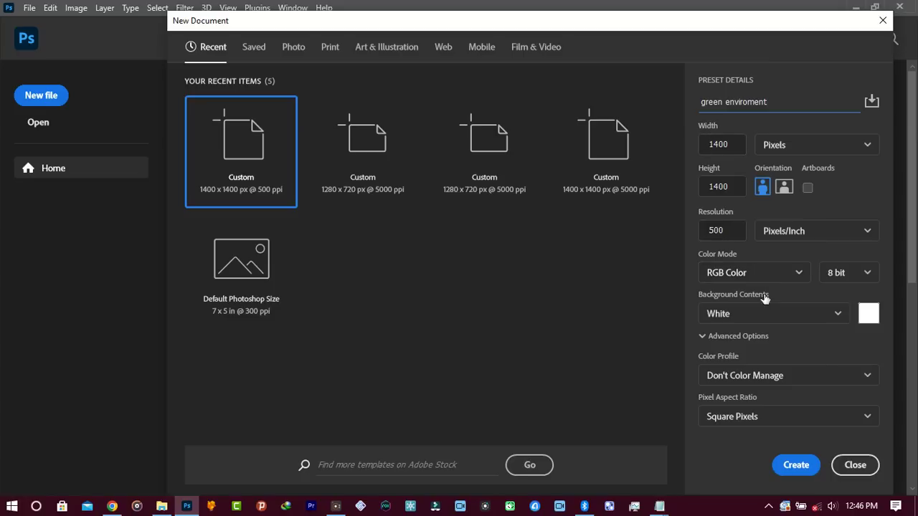
left_click(788, 467)
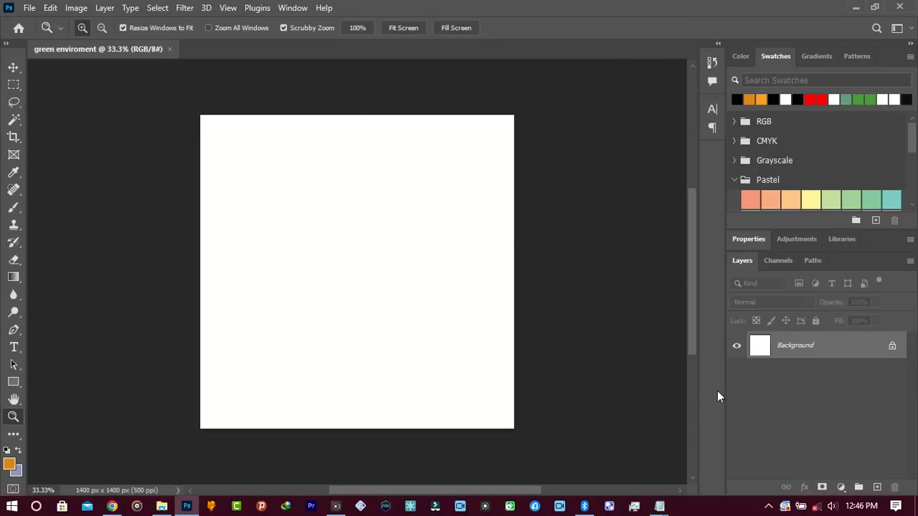
- Choose the Ellipse tool in shape mode and set its fill to the teal colour 00b5c0
left_click(682, 141)
left_click_drag(334, 493, 317, 493)
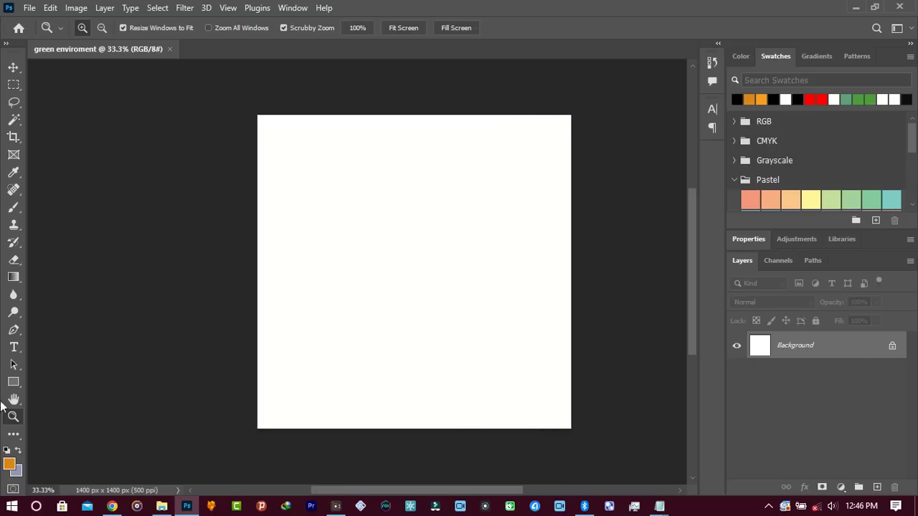
left_click(17, 382)
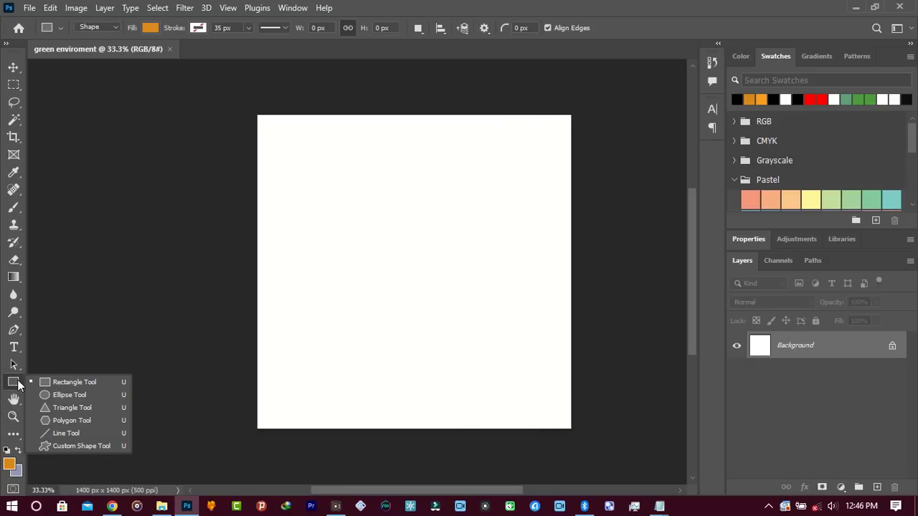
left_click(62, 394)
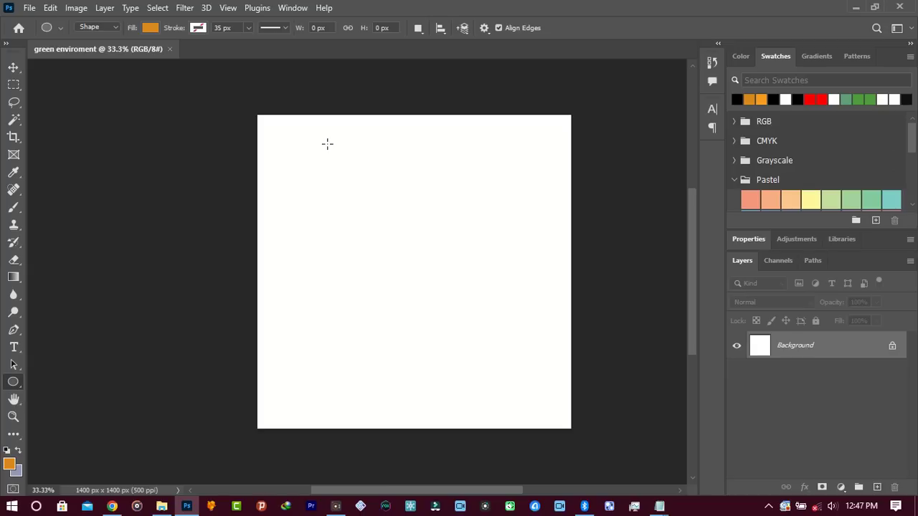
left_click(150, 29)
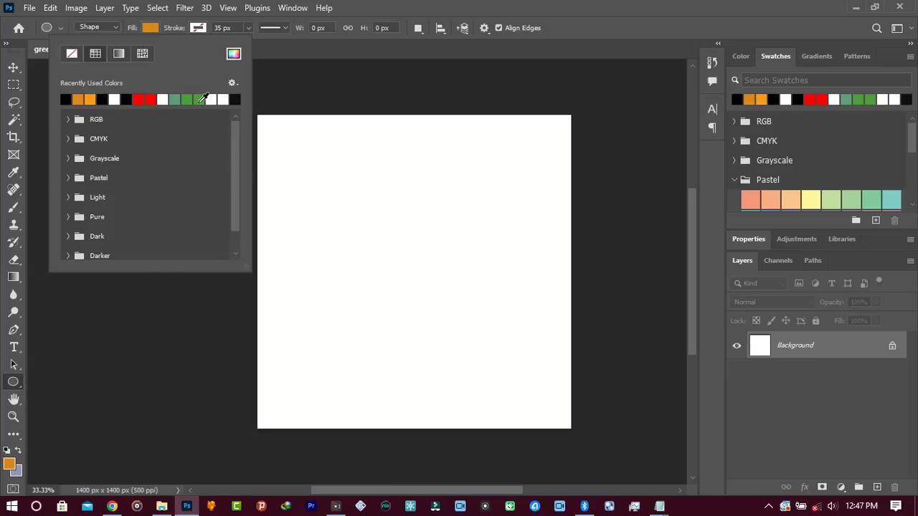
left_click(233, 55)
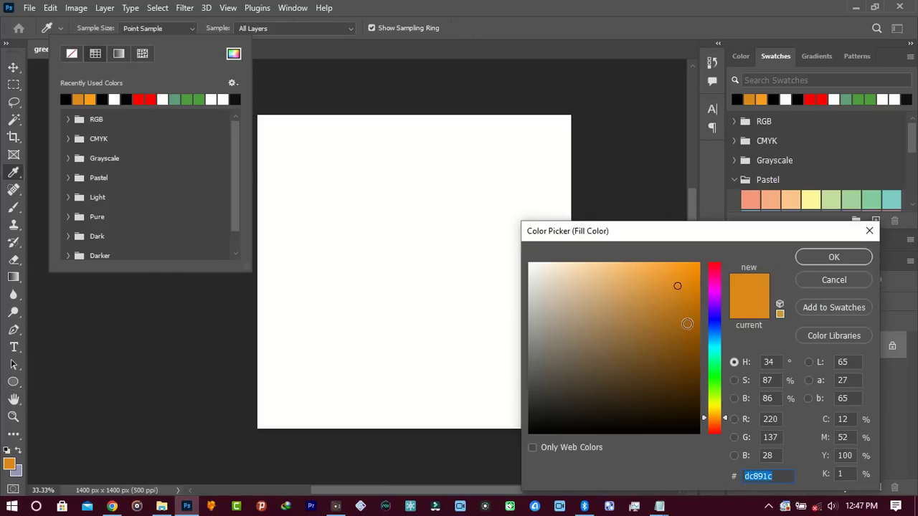
type("00a0aa")
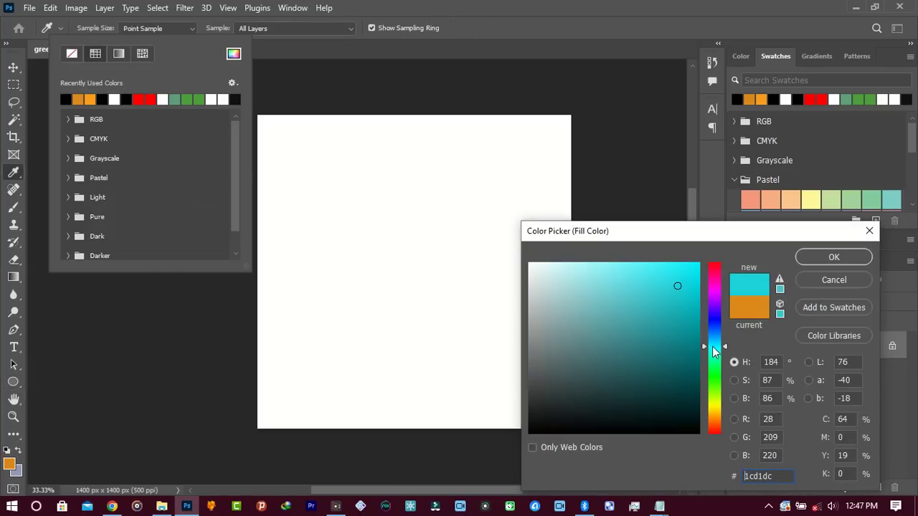
left_click_drag(709, 319, 706, 304)
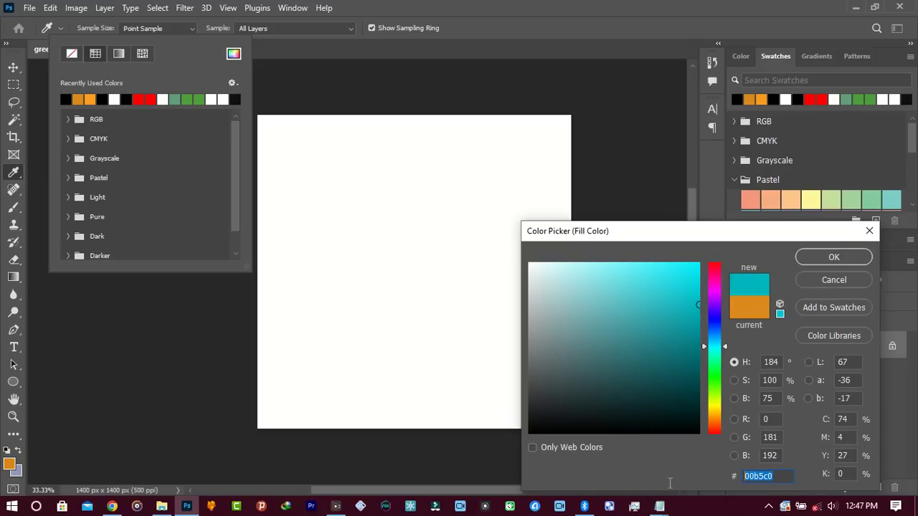
left_click(834, 259)
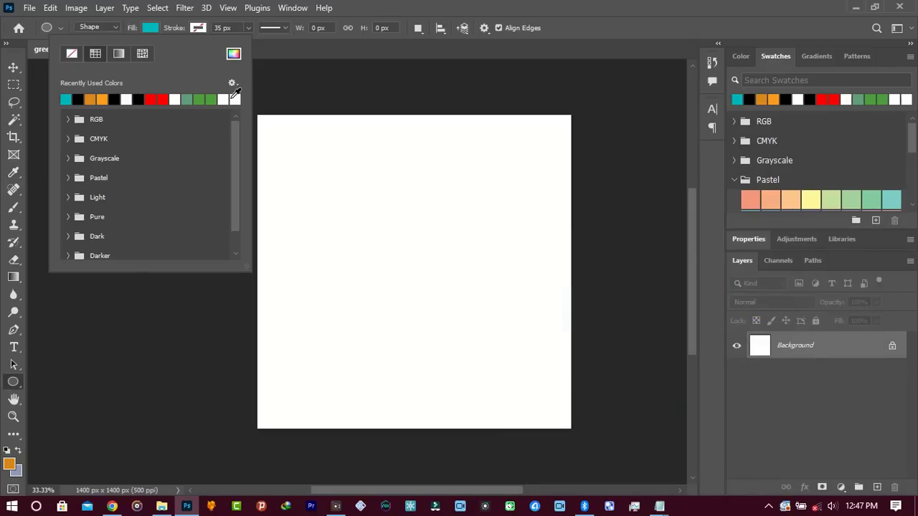
- Draw an ellipse about 721 x 679 px near the canvas centre, with a 35 px teal stroke and no fill
left_click(198, 29)
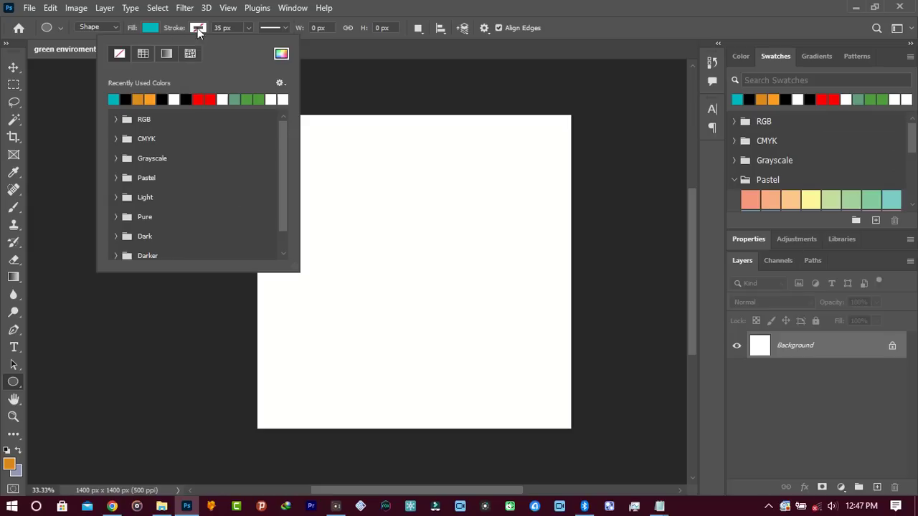
left_click(114, 99)
left_click(151, 27)
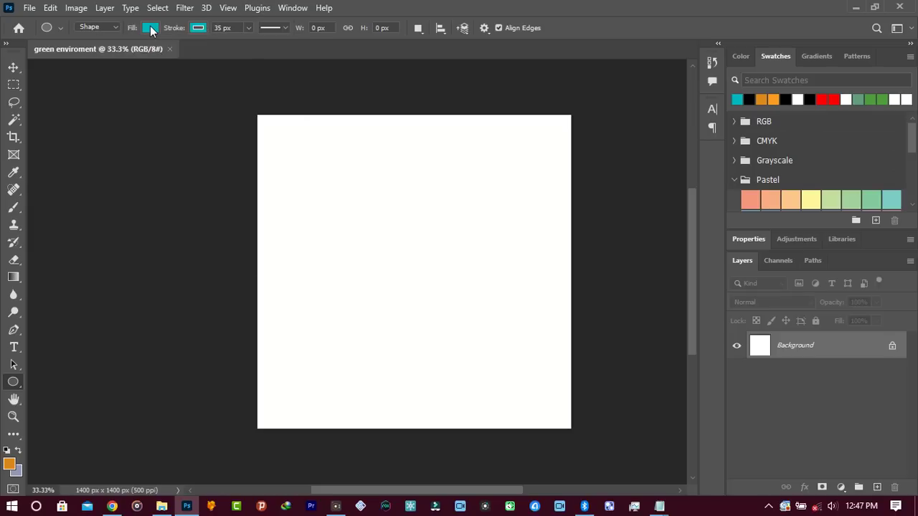
left_click(71, 56)
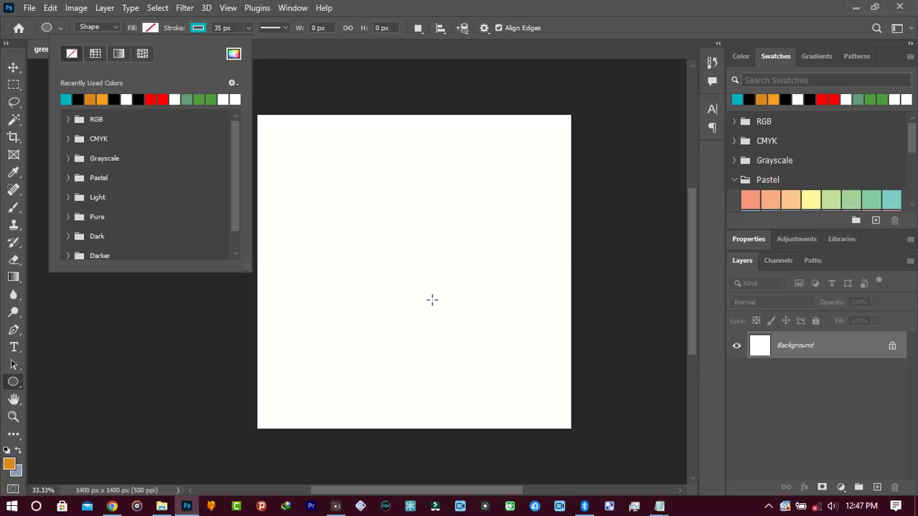
left_click(344, 182)
mouse_move(337, 180)
left_mouse_down()
mouse_move(467, 338)
mouse_move(498, 323)
mouse_move(499, 332)
left_mouse_up()
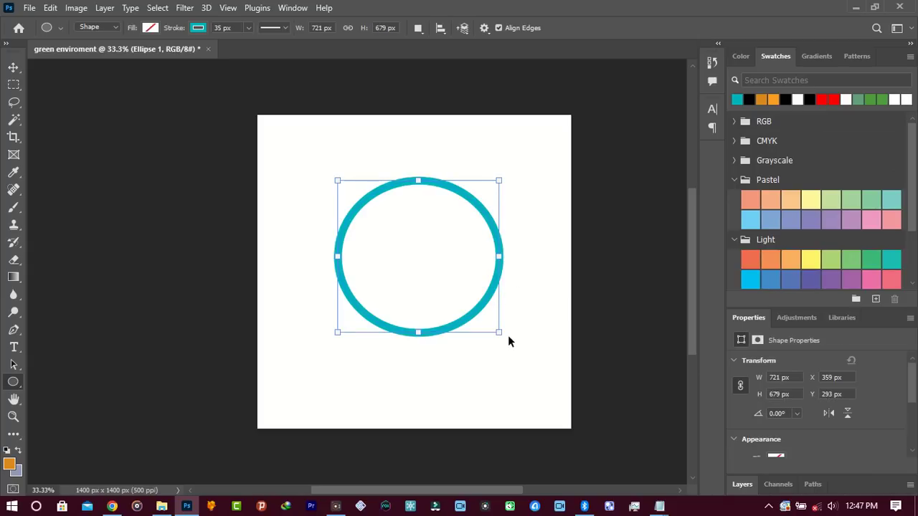
- Scale the ring proportionally to about 111% and centre it on the canvas at X 700 px, Y 700 px
key("ctrl+t")
left_click_drag(498, 332, 502, 366)
left_click_drag(449, 293, 436, 305)
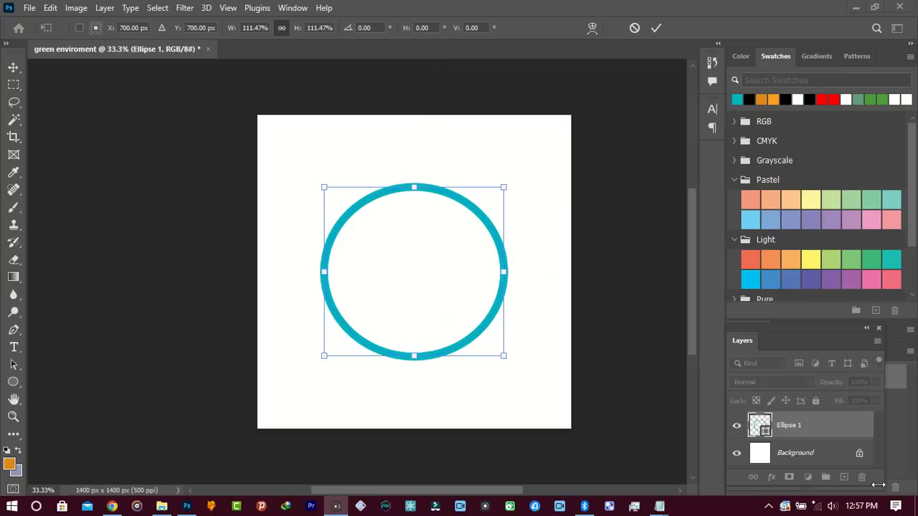
left_click(799, 3)
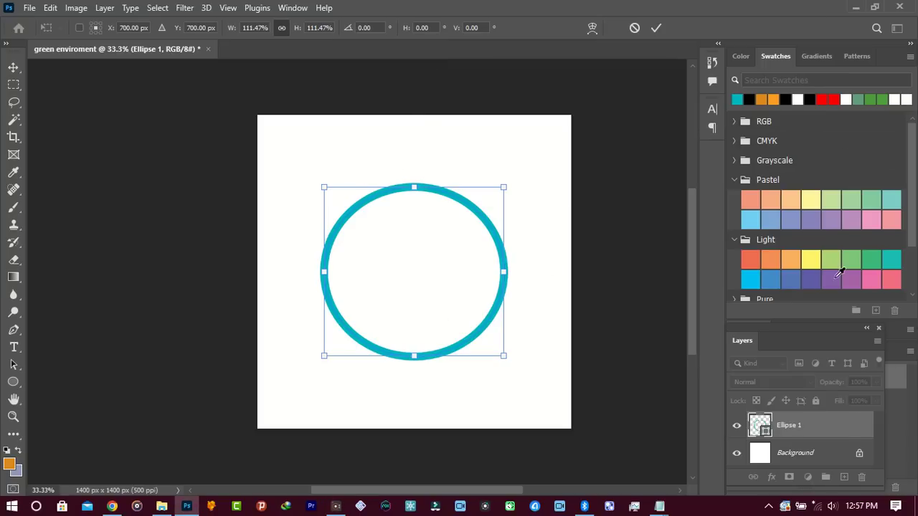
key("Return")
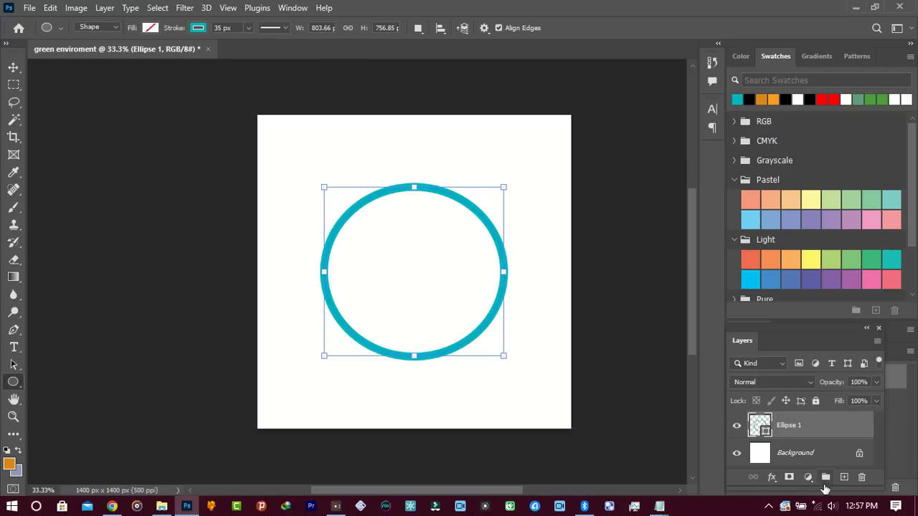
- Add a new layer above the ring and rename it O1
left_click(844, 477)
double_click(787, 426)
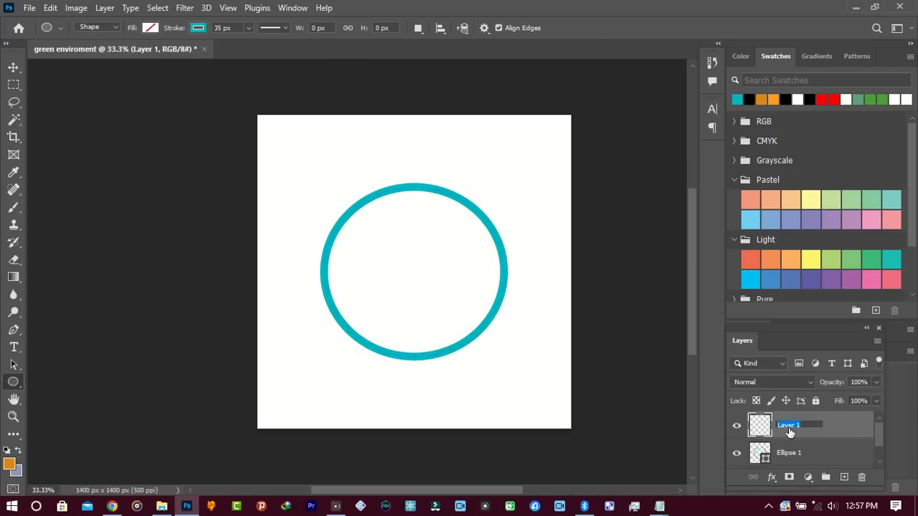
type("o1")
key("Return")
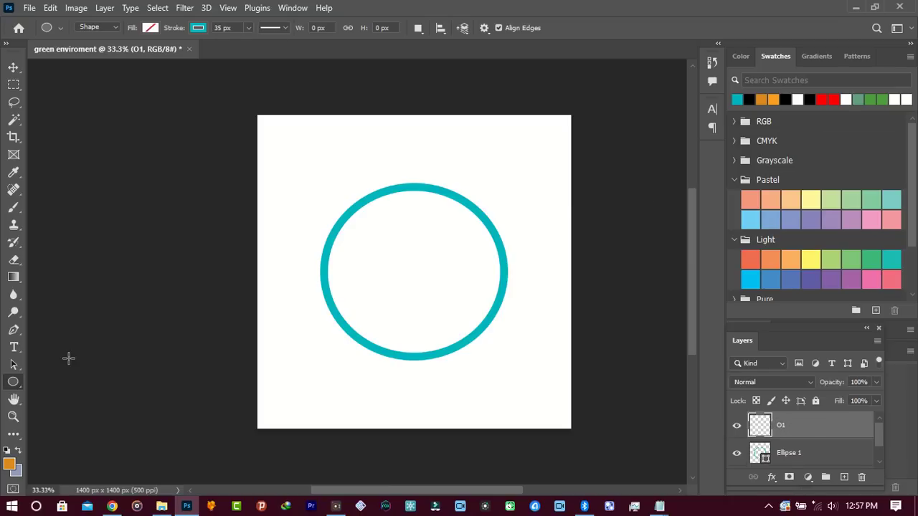
- Draw a teal-filled circle without stroke, about 178 x 181 px, above the ring's upper-left part
left_click(149, 27)
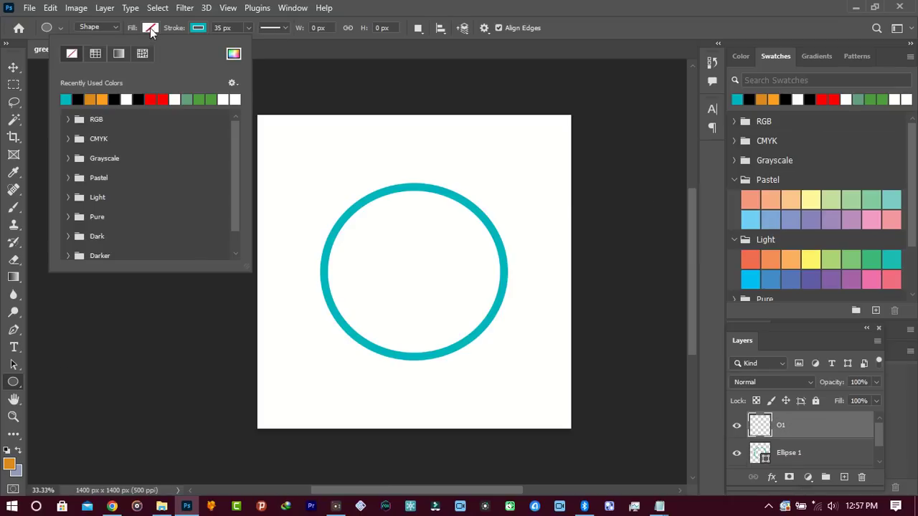
left_click(66, 99)
left_click(195, 31)
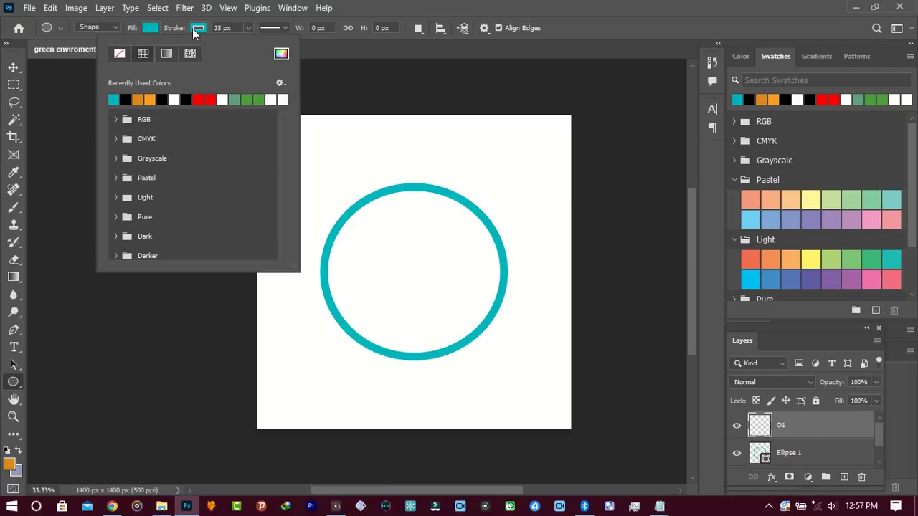
left_click(121, 55)
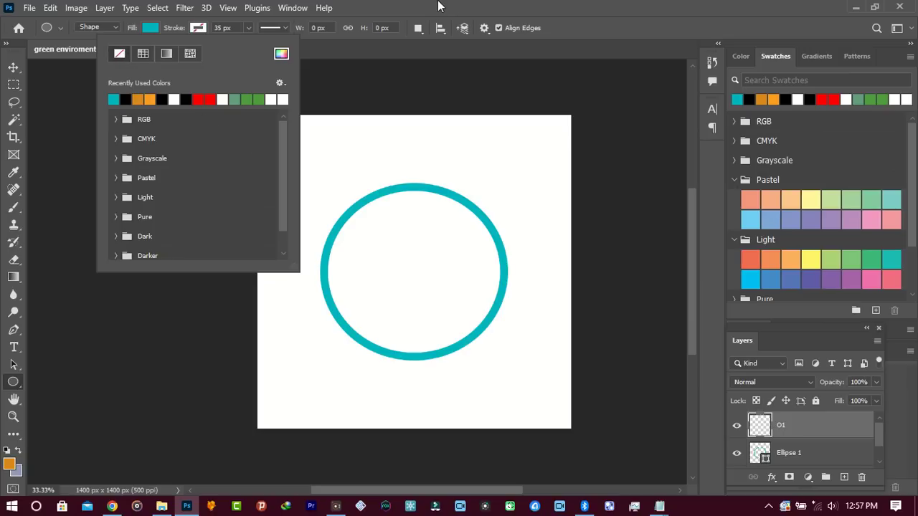
left_click(463, 5)
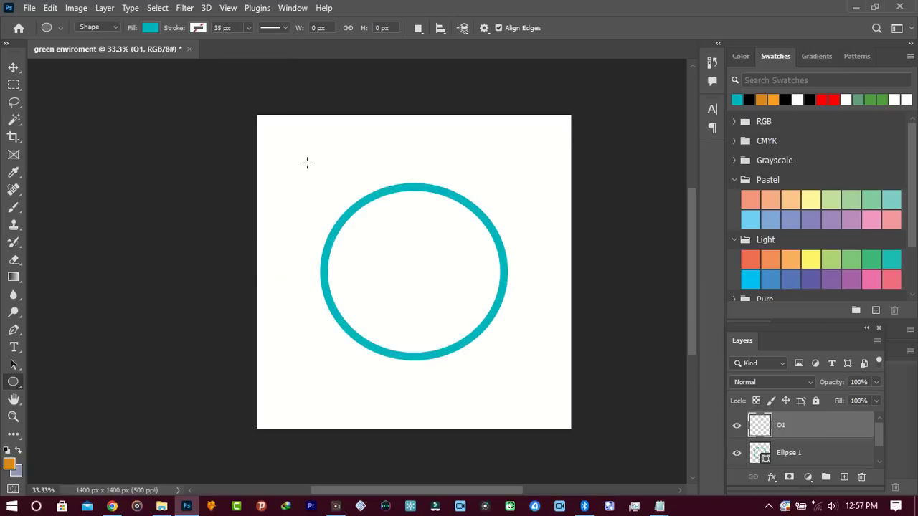
left_click_drag(305, 139, 345, 179)
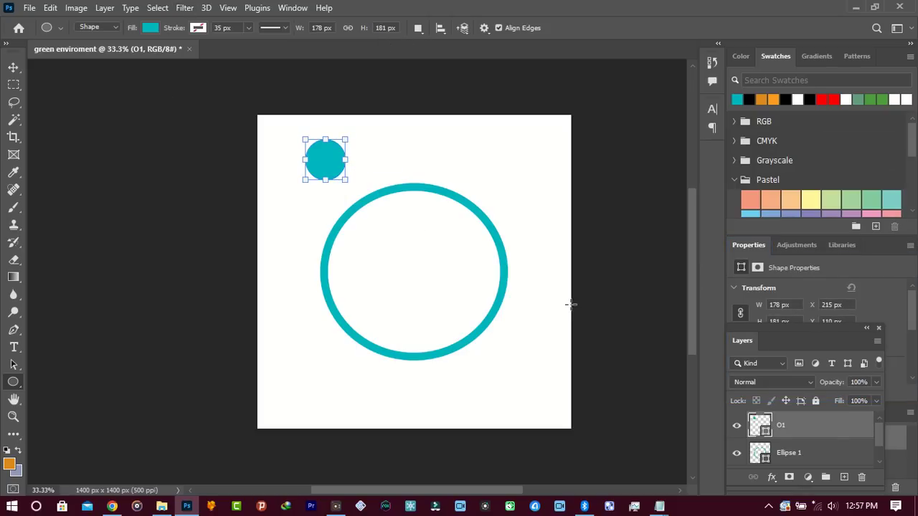
- On a new layer, draw a white-filled circle about 67 px across inside the upper-left part of the small teal circle
left_click(844, 476)
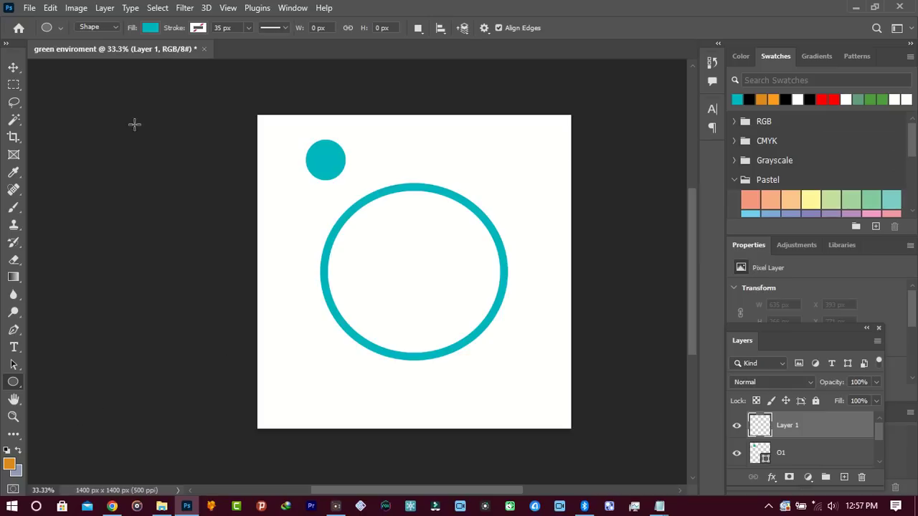
left_click(151, 28)
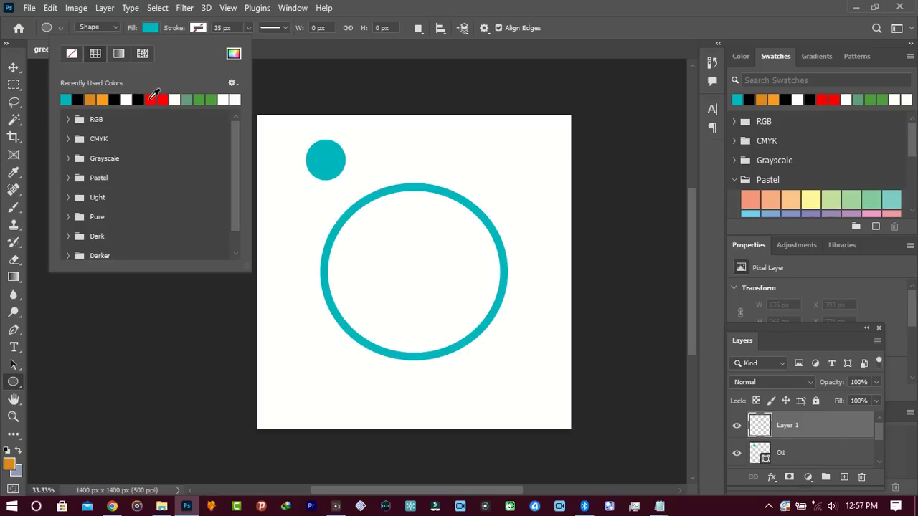
left_click(126, 99)
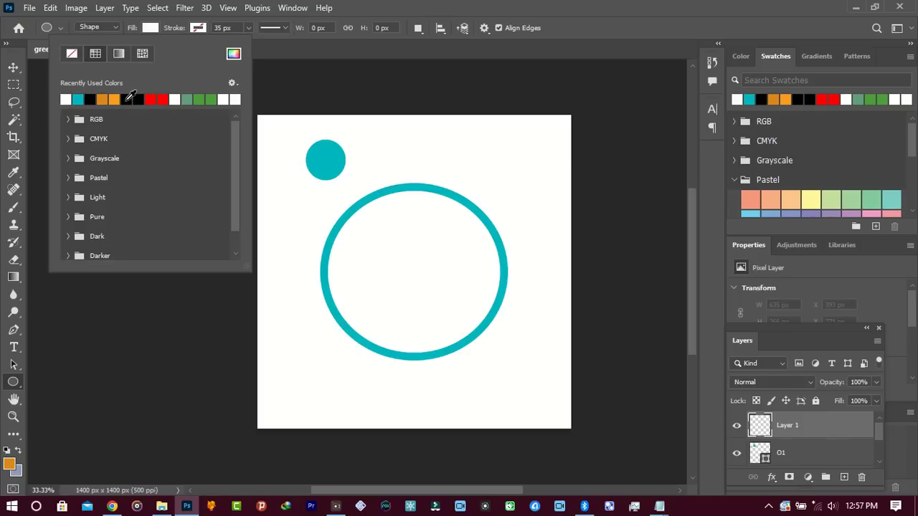
left_click(311, 148)
left_click_drag(311, 148, 325, 162)
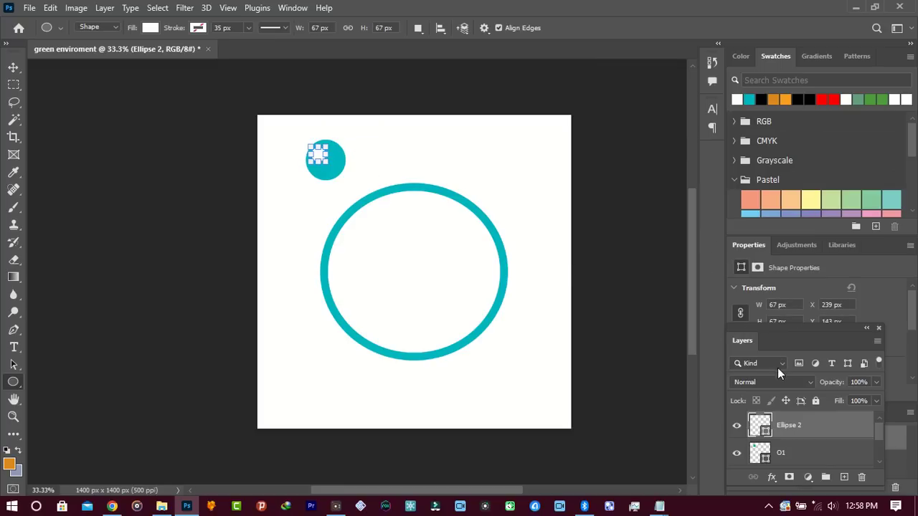
- Dock the floating Layers panel below Properties and enlarge it so that the whole layer stack fits
left_click_drag(782, 331, 786, 339)
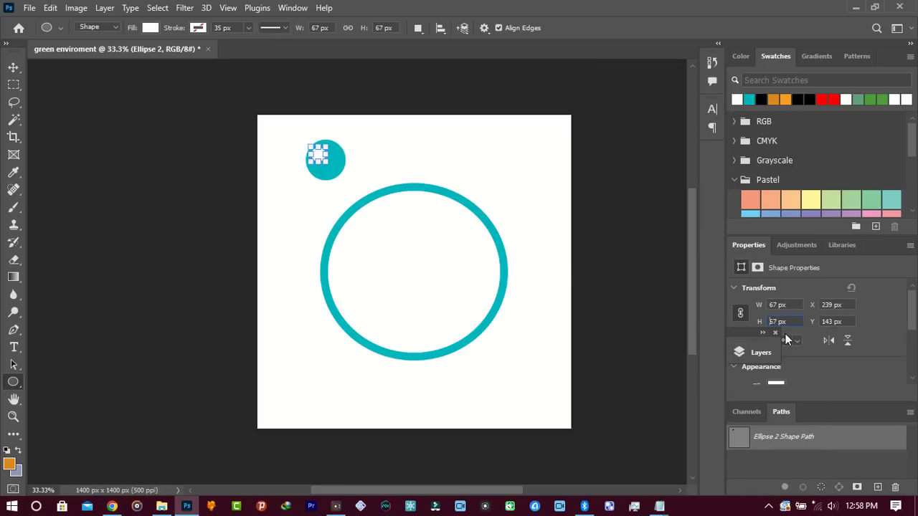
double_click(748, 332)
left_click_drag(765, 334, 783, 405)
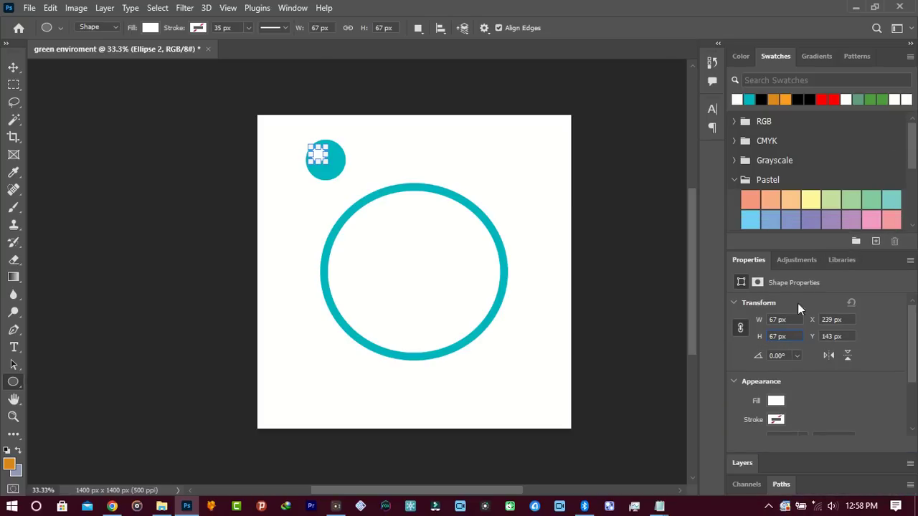
left_click(747, 464)
left_click_drag(759, 321, 759, 252)
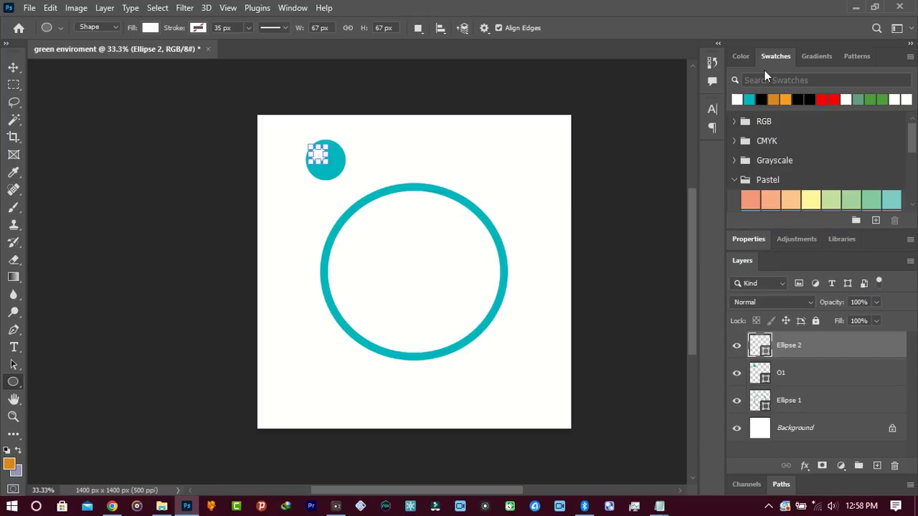
- Group the white circle and small teal circle layers and name the group 01
left_click(793, 373, "shift")
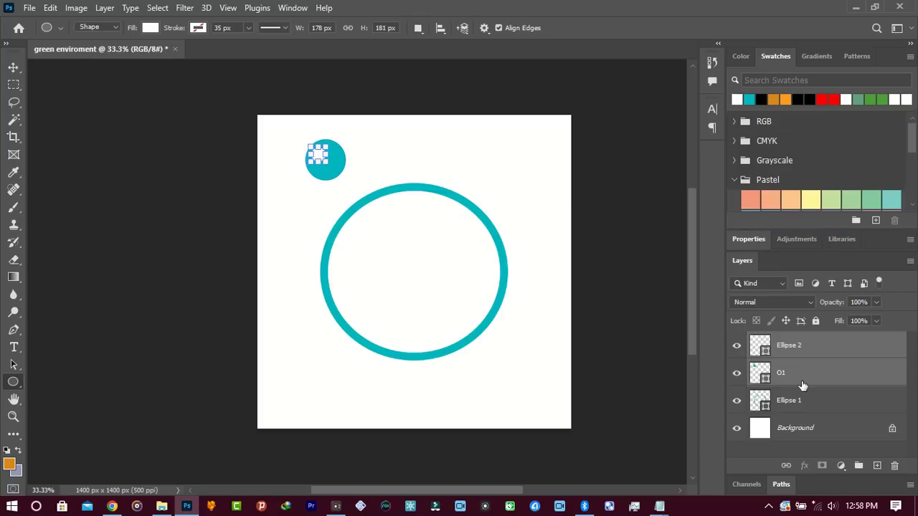
key("ctrl+g")
double_click(786, 340)
type("0")
key("Return")
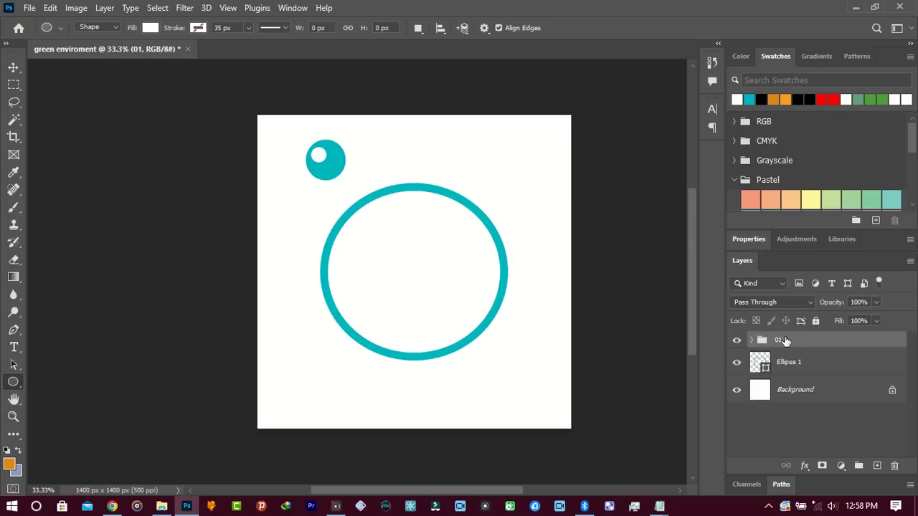
- Nudge group 01 down and to the right until it sits on the ring's upper edge, slightly left of centre
key("v")
key("shift+Down")
key("shift+Down")
key("shift+Down")
key("shift+Down")
key("shift+Down")
key("shift+Down")
key("shift+Down")
key("shift+Down")
key("shift+Down")
key("shift+Right")
key("shift+Right")
key("shift+Right")
key("shift+Right")
key("shift+Right")
key("shift+Right")
key("shift+Right")
key("shift+Right")
key("shift+Right")
key("shift+Right")
key("shift+Right")
key("shift+Right")
key("shift+Right")
key("shift+Right")
key("shift+Right")
key("shift+Right")
key("shift+Right")
key("shift+Right")
key("shift+Right")
key("shift+Right")
key("shift+Right")
key("shift+Right")
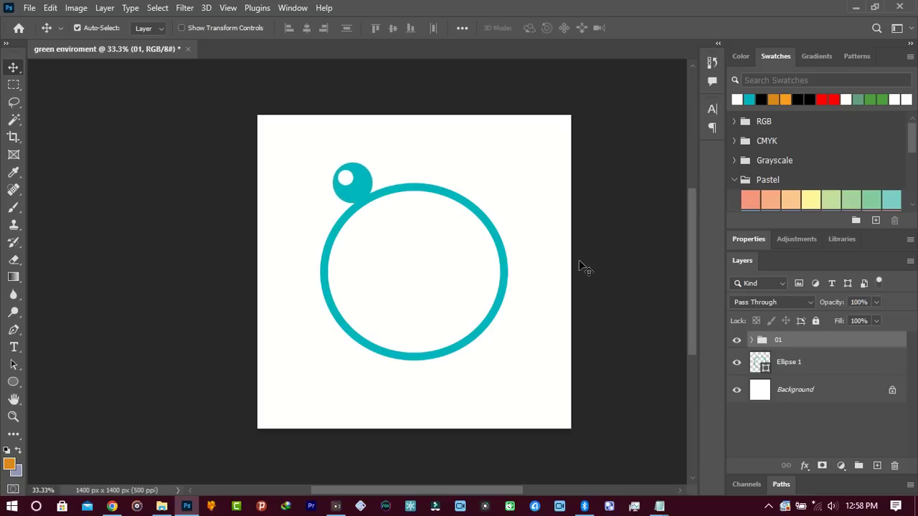
key("shift+Right")
key("shift+Right")
key("shift+Right")
key("shift+Right")
key("shift+Right")
key("shift+Right")
key("shift+Right")
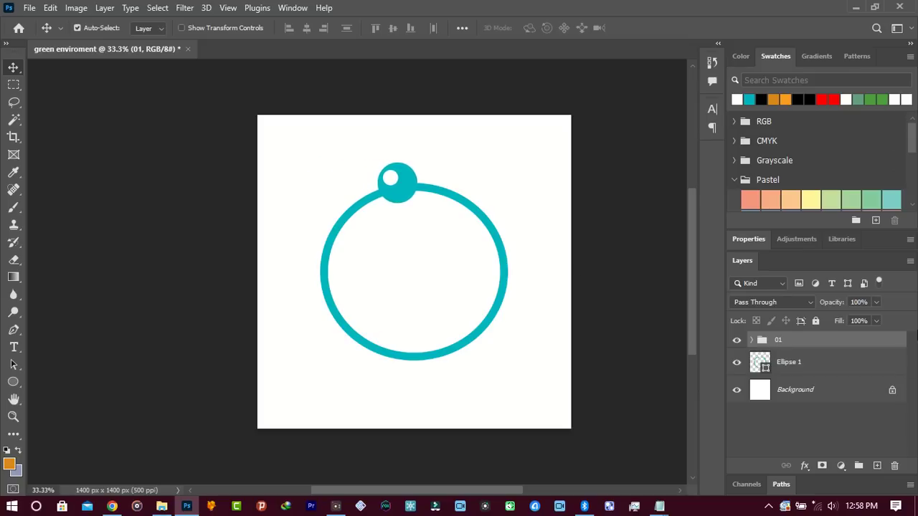
- Add a white Stroke layer style to group 01, 46 px wide and positioned outside, so it cuts a gap in the ring
double_click(896, 341)
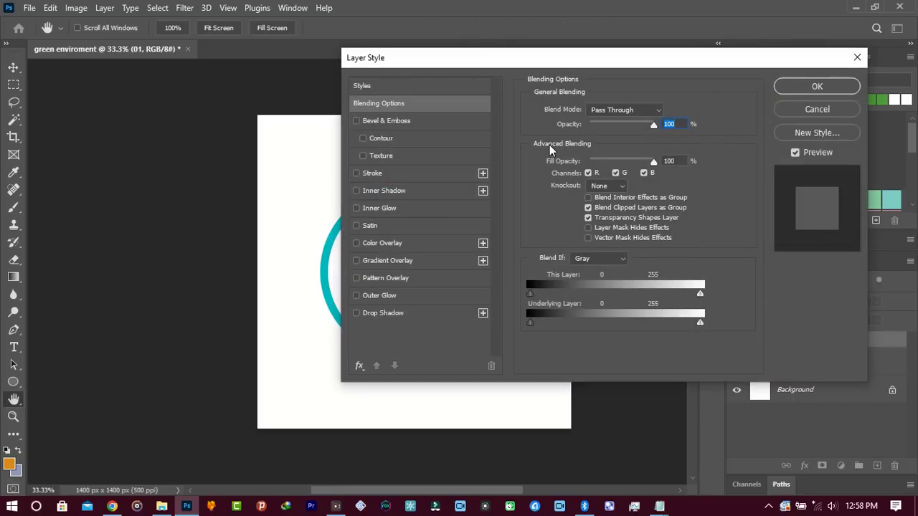
left_click_drag(521, 58, 706, 102)
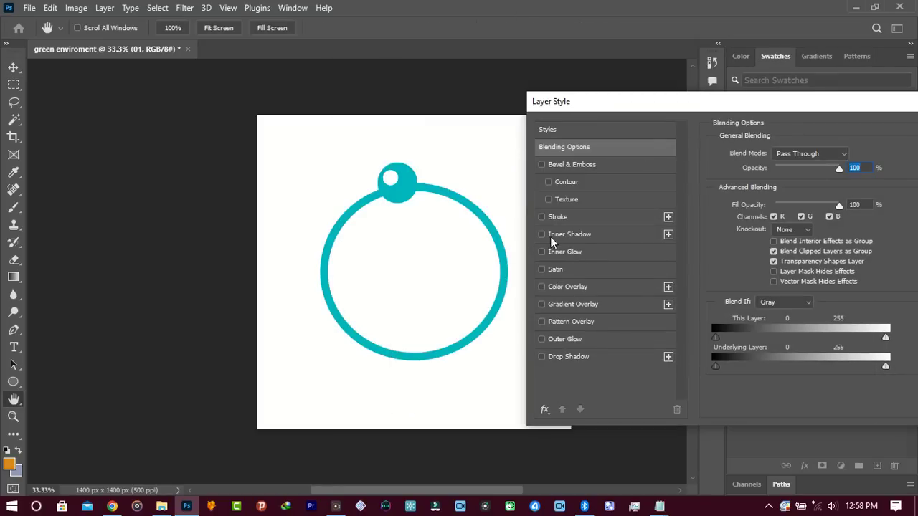
left_click(548, 216)
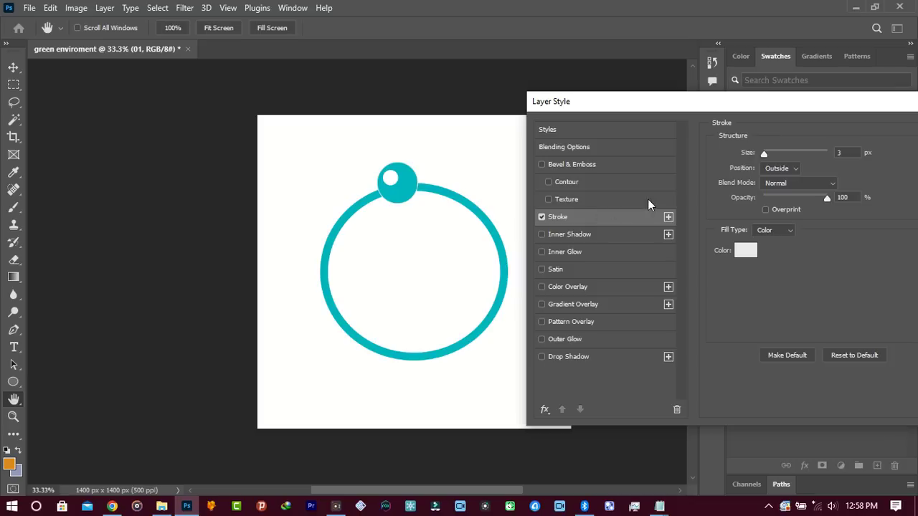
left_click_drag(764, 154, 781, 154)
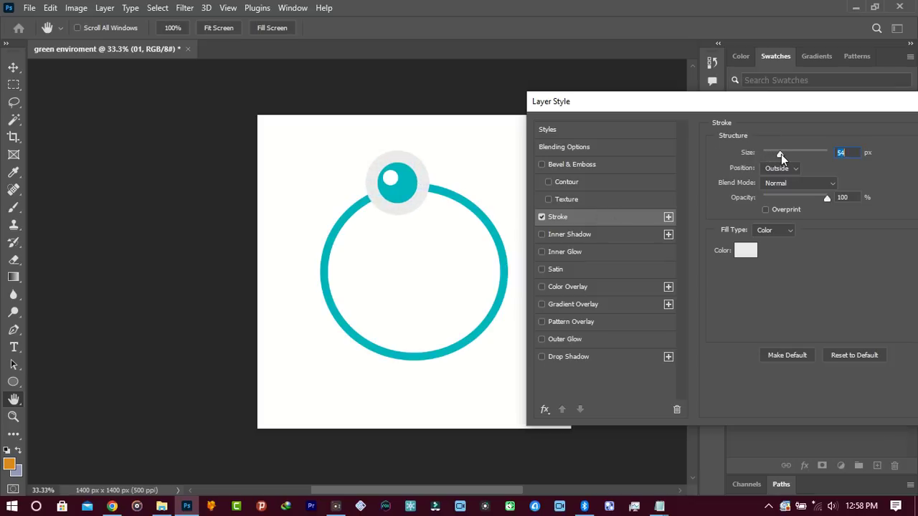
left_click(749, 260)
left_click(454, 181)
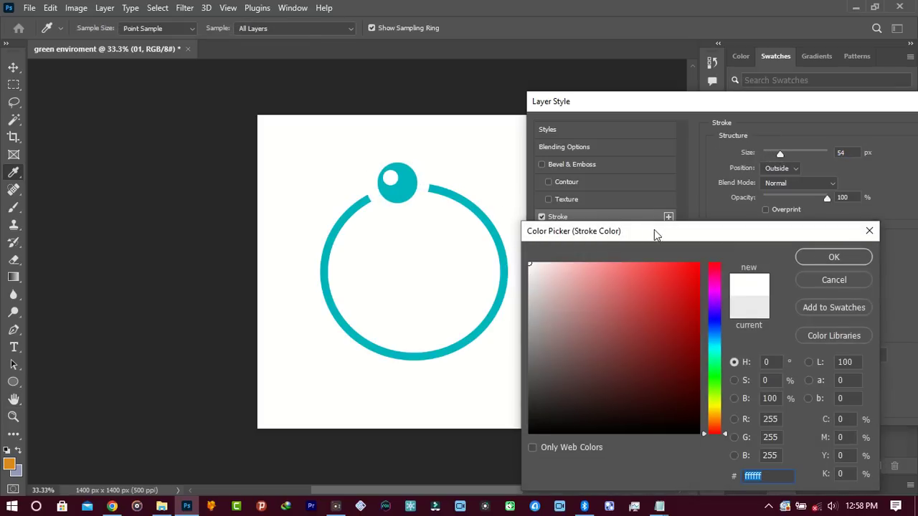
left_click(800, 256)
left_click_drag(776, 152, 779, 153)
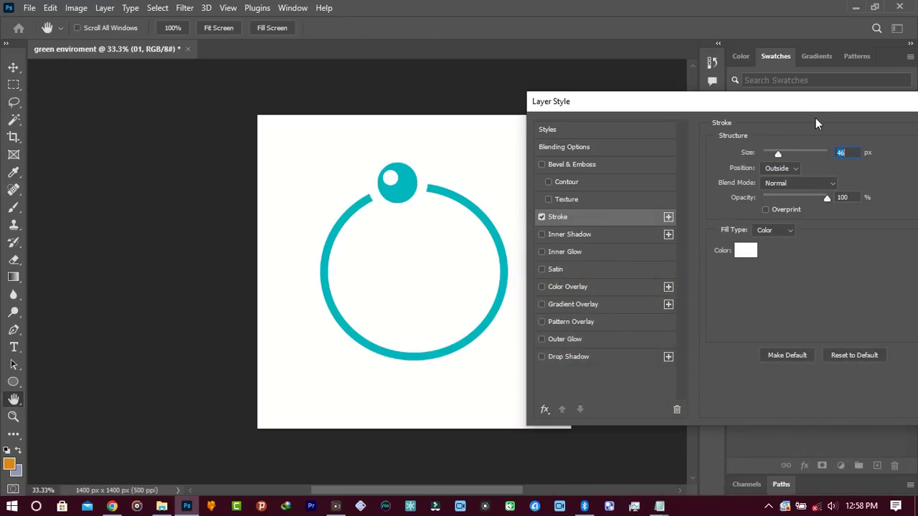
left_click_drag(812, 107, 637, 133)
left_click(819, 155)
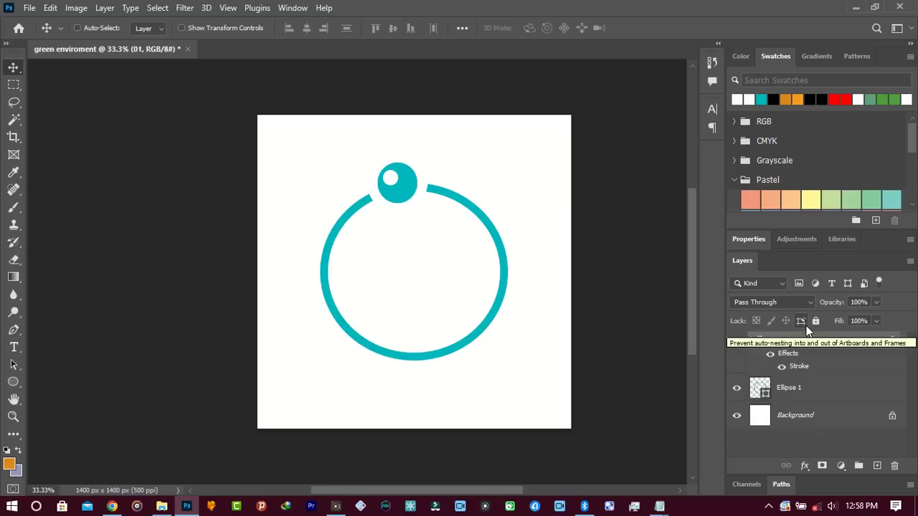
- Duplicate group 01 and nudge the copy down and to the left until it sits on the ring's lower-left edge
key("ctrl+j")
key("shift+Down")
key("shift+Down")
key("shift+Down")
key("shift+Down")
key("shift+Down")
key("shift+Down")
key("shift+Down")
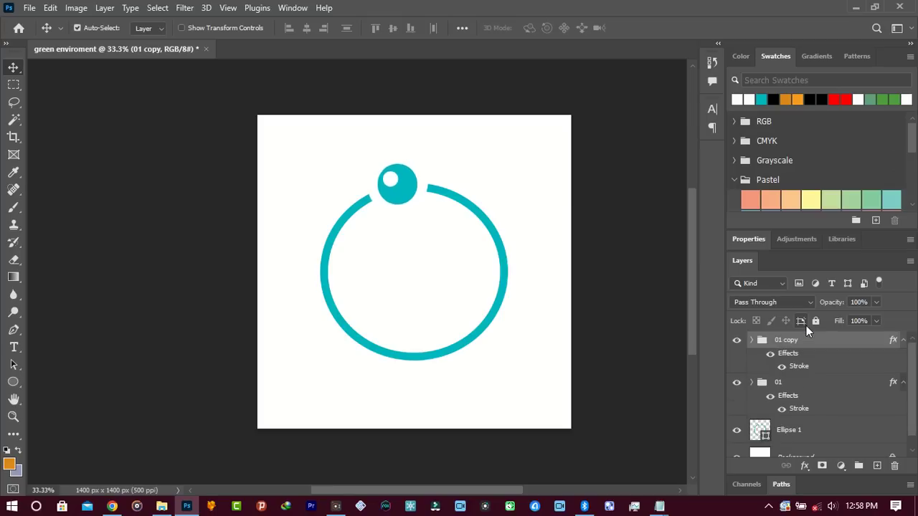
key("shift+Down")
key("shift+Down")
key("shift+Down")
key("shift+Down")
key("shift+Down")
key("shift+Down")
key("shift+Down")
key("shift+Down")
key("shift+Down")
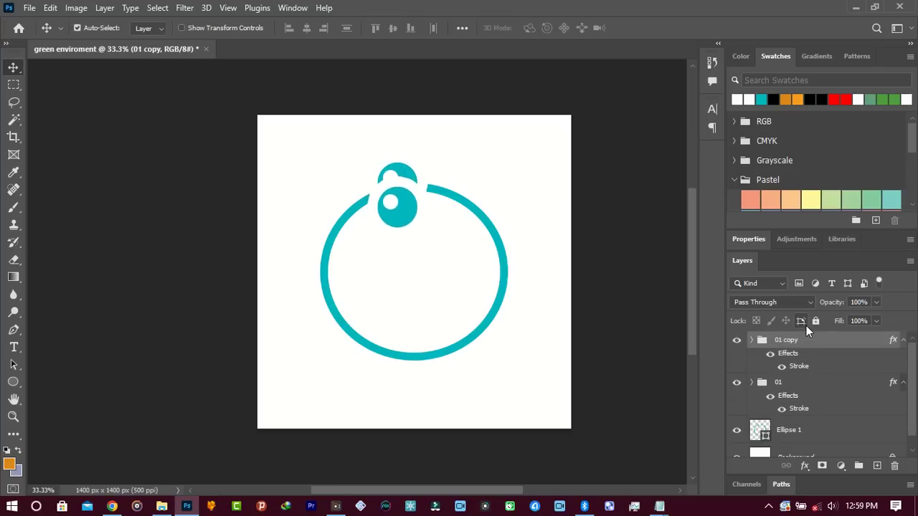
key("shift+Down")
key("shift+Down")
key("shift+Down")
key("shift+Down")
key("shift+Down")
key("shift+Down")
key("shift+Down")
key("shift+Down")
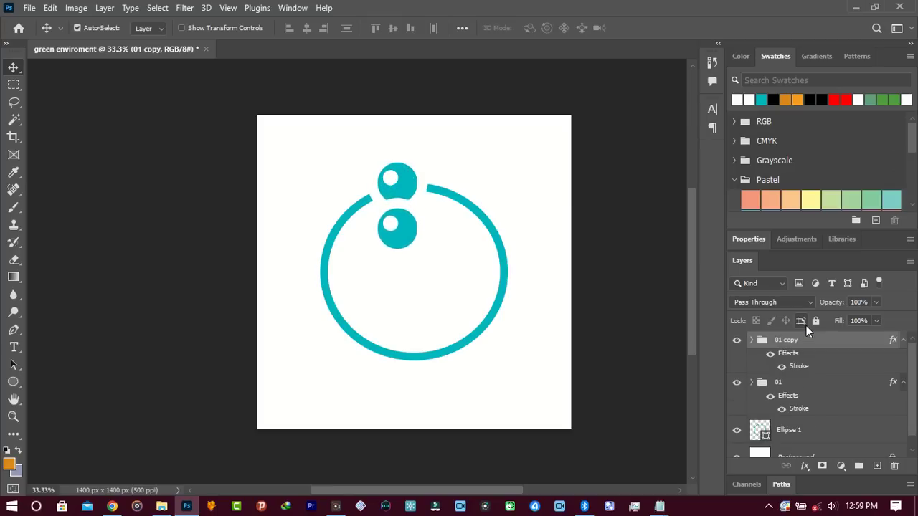
key("shift+Down")
key("shift+Down")
key("shift+Left")
key("shift+Left")
key("shift+Left")
key("shift+Left")
key("shift+Left")
key("shift+Left")
key("shift+Left")
key("shift+Left")
key("shift+Left")
key("shift+Left")
key("shift+Left")
key("shift+Left")
key("shift+Left")
key("shift+Left")
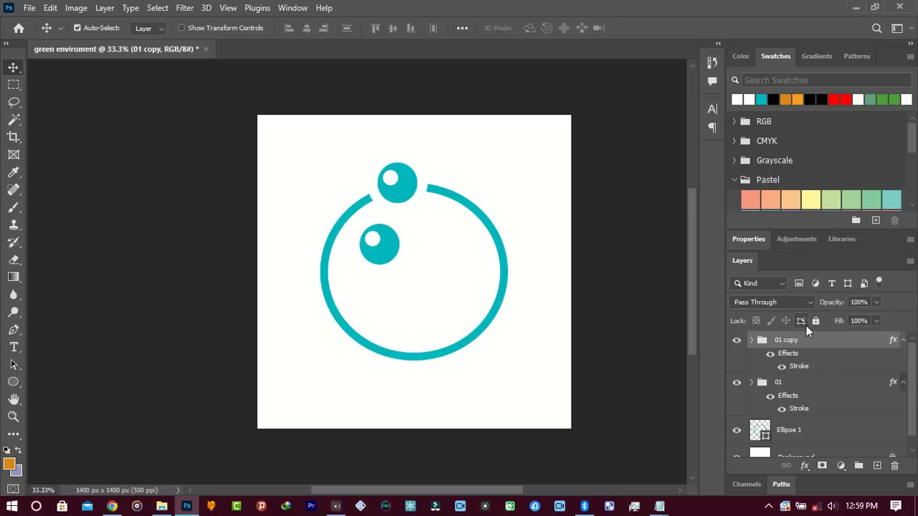
key("shift+Left")
key("shift+Left")
key("shift+Down")
key("shift+Down")
key("shift+Down")
key("shift+Down")
key("shift+Down")
key("shift+Down")
key("shift+Down")
key("shift+Down")
key("shift+Down")
key("shift+Down")
key("shift+Down")
key("shift+Down")
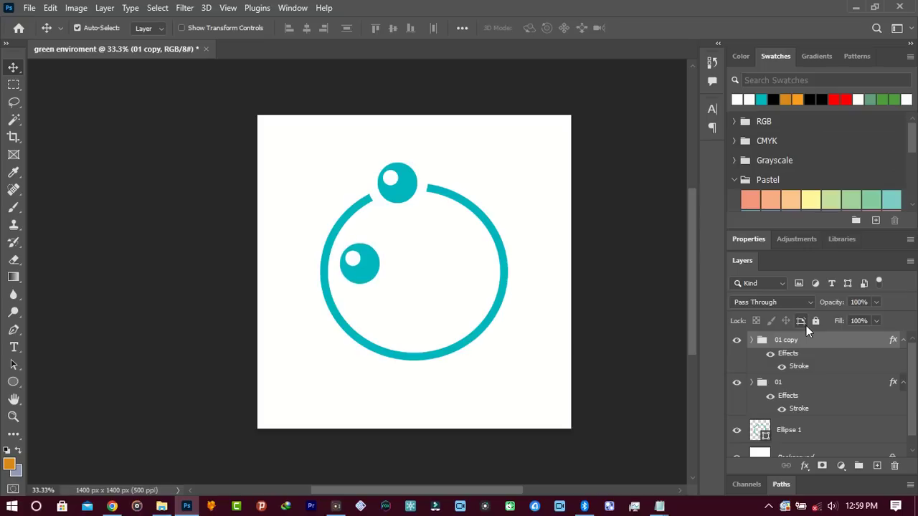
key("shift+Down")
key("shift+Down")
key("shift+Down")
key("shift+Down")
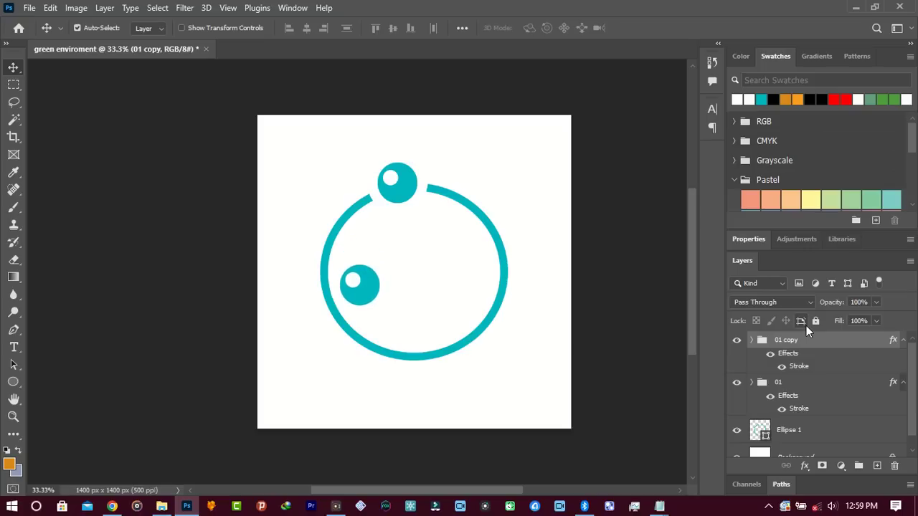
key("shift+Left")
key("shift+Left")
key("shift+Left")
key("shift+Left")
key("shift+Left")
key("shift+Left")
key("shift+Left")
key("shift+Left")
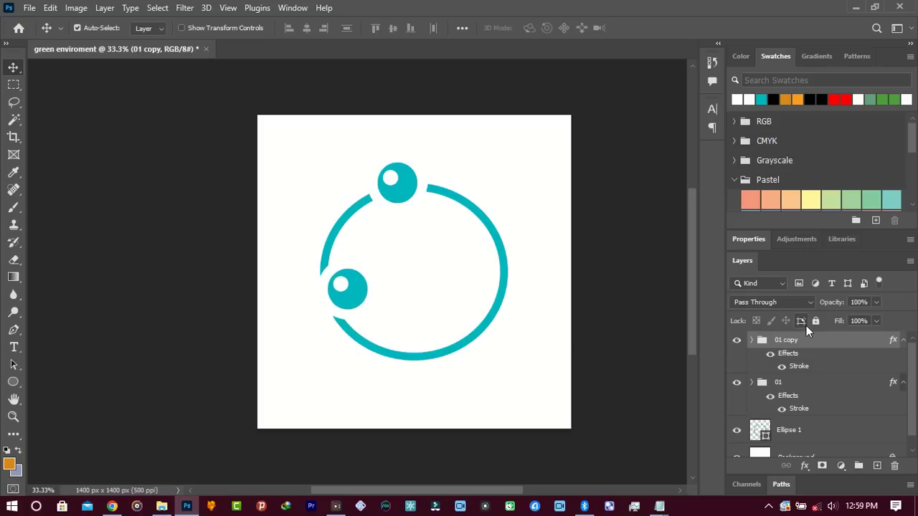
key("shift+Down")
key("shift+Down")
key("shift+Down")
key("shift+Down")
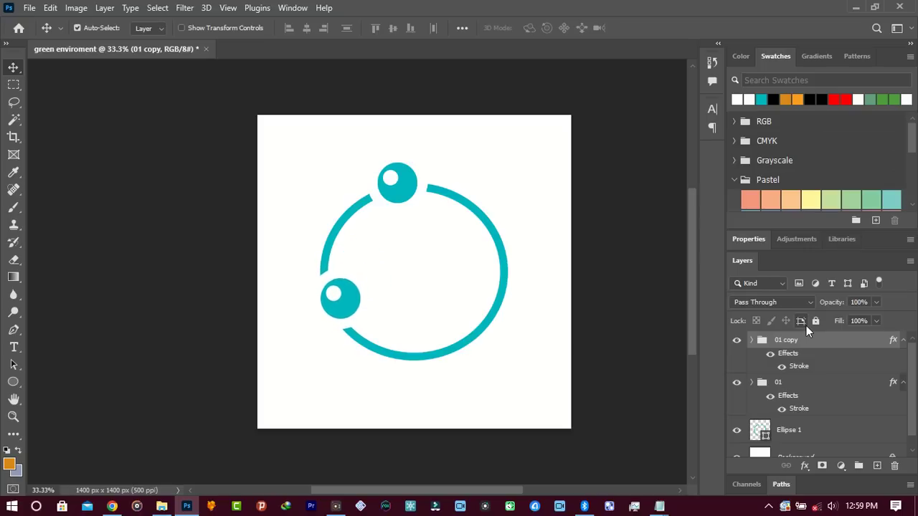
key("shift+Left")
key("shift+Left")
key("shift+Left")
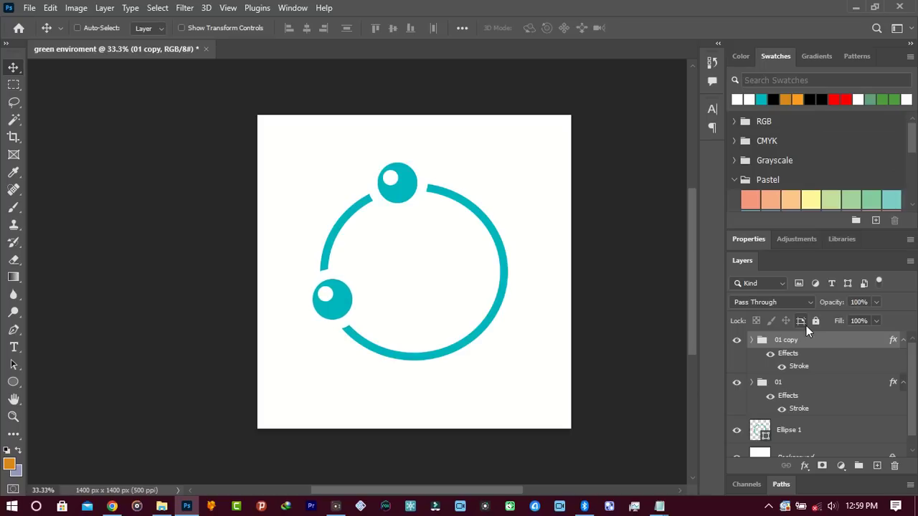
- Duplicate the lower-left circle group and nudge the new copy horizontally across to the ring's lower-right edge, mirroring the first copy
key("ctrl+j")
key("shift+Right")
key("shift+Right")
key("shift+Right")
key("shift+Right")
key("shift+Right")
key("shift+Right")
key("shift+Right")
key("shift+Right")
key("shift+Right")
key("shift+Right")
key("shift+Right")
key("shift+Right")
key("shift+Right")
key("shift+Right")
key("shift+Right")
key("shift+Right")
key("shift+Right")
key("shift+Right")
key("shift+Right")
key("shift+Right")
key("shift+Right")
key("shift+Right")
key("shift+Right")
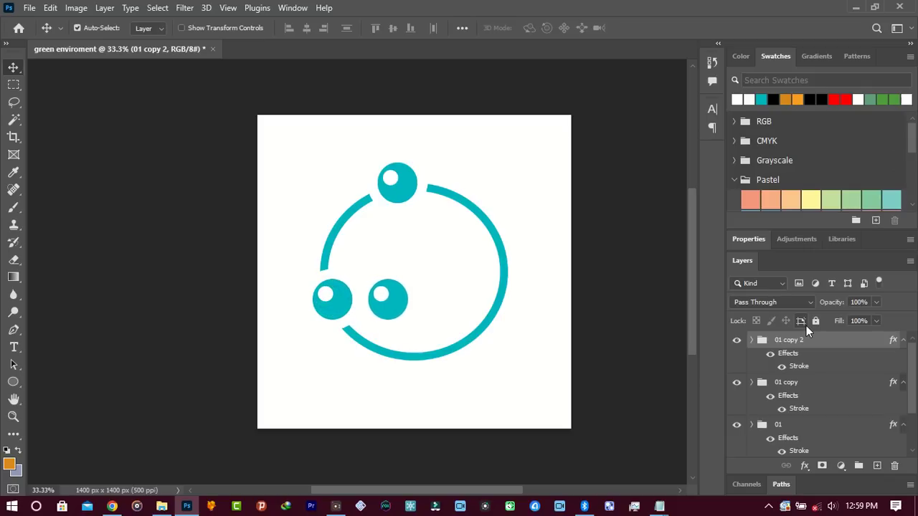
key("shift+Right")
key("shift+Right")
key("shift+Right")
key("shift+Right")
key("shift+Right")
key("shift+Right")
key("shift+Right")
key("shift+Right")
key("shift+Right")
key("shift+Right")
key("shift+Right")
key("shift+Right")
key("shift+Right")
key("shift+Right")
key("shift+Right")
key("shift+Right")
key("shift+Right")
key("shift+Right")
key("shift+Right")
key("shift+Right")
key("shift+Right")
key("shift+Right")
key("shift+Right")
key("shift+Right")
key("shift+Right")
key("shift+Right")
key("shift+Right")
key("shift+Right")
key("shift+Right")
key("shift+Right")
key("shift+Right")
key("shift+Right")
key("shift+Right")
key("shift+Right")
key("shift+Right")
key("shift+Right")
key("shift+Right")
key("shift+Right")
key("shift+Right")
key("shift+Right")
key("shift+Right")
key("shift+Right")
key("shift+Right")
key("shift+Right")
key("shift+Right")
key("shift+Right")
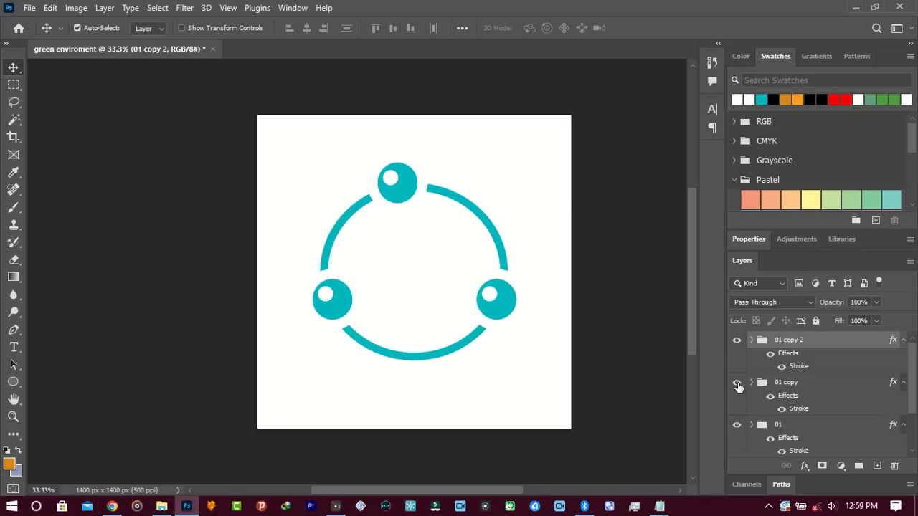
- Set the foreground colour to a saturated medium green with a hue of 112° and return to the Move tool
left_click(10, 464)
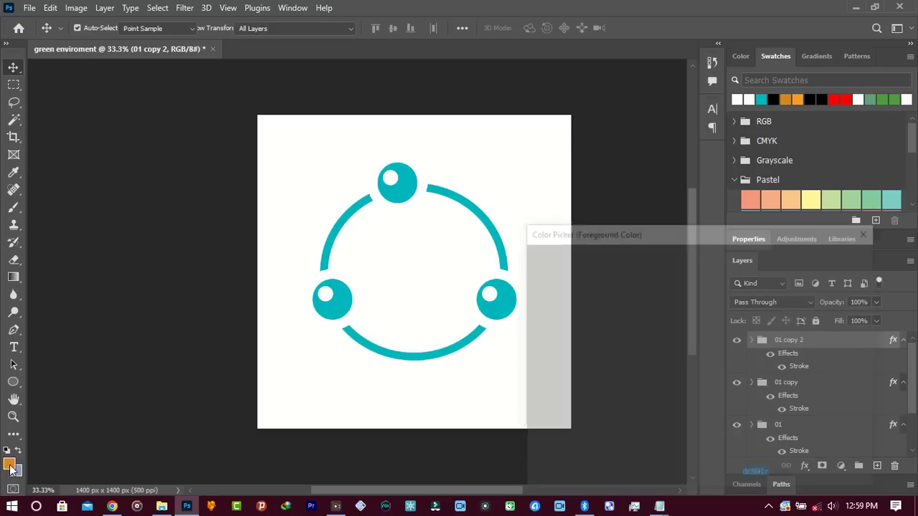
left_click(714, 381)
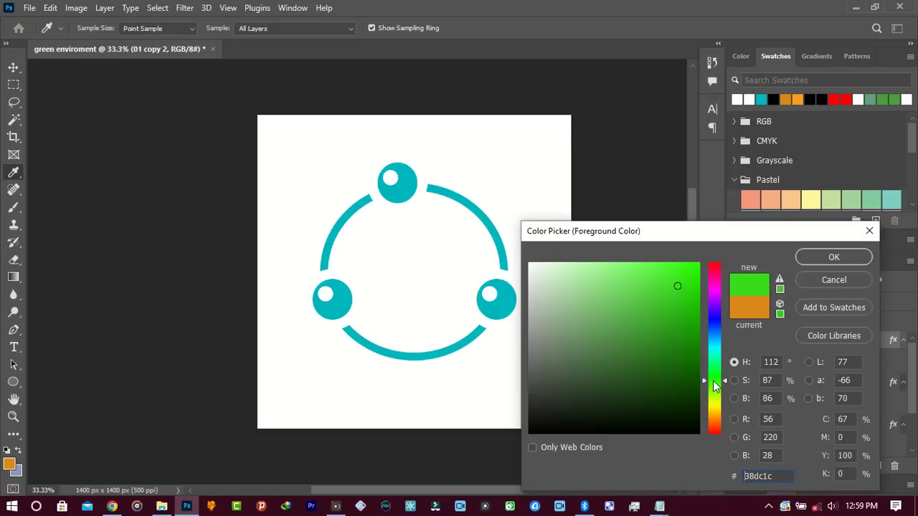
left_click_drag(693, 264, 714, 245)
left_click_drag(699, 297, 698, 318)
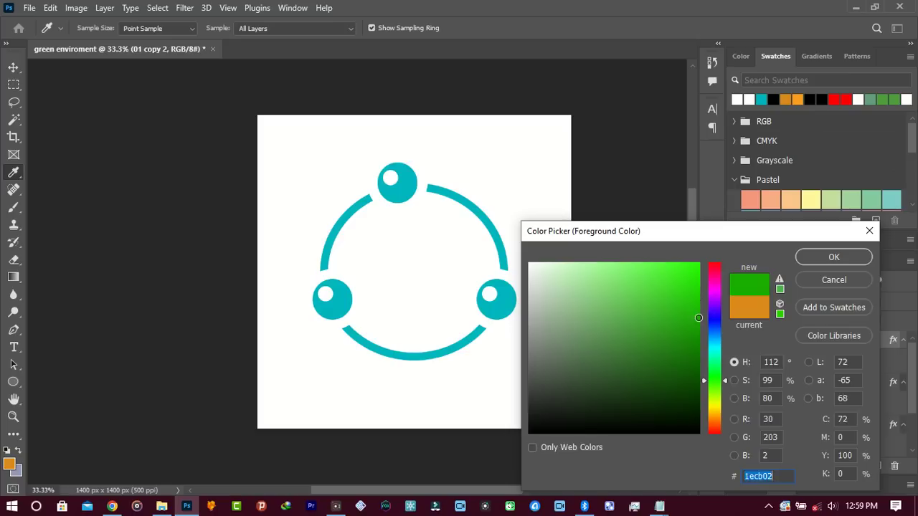
left_click(840, 256)
key("v")
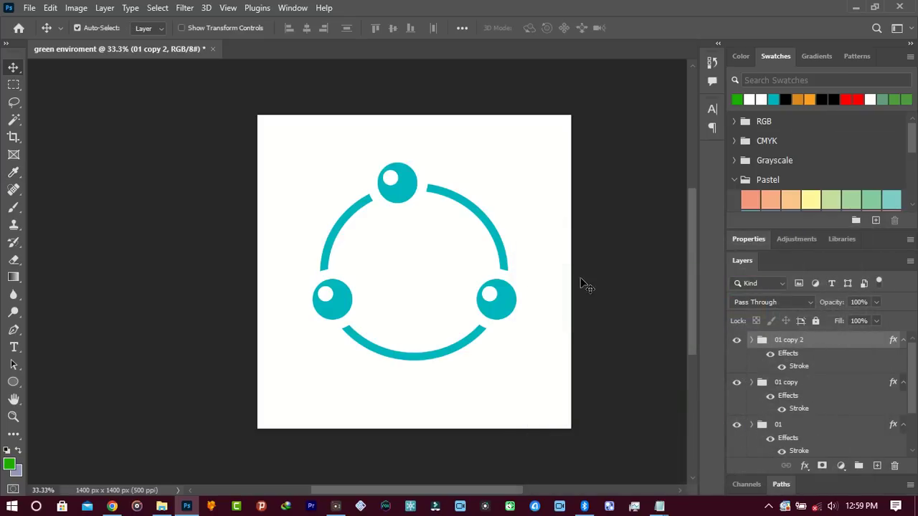
- Draw a green S-curved leaf shape with the Pen tool across the ring's upper-right arc, about 412 px wide and 755 px tall
key("p")
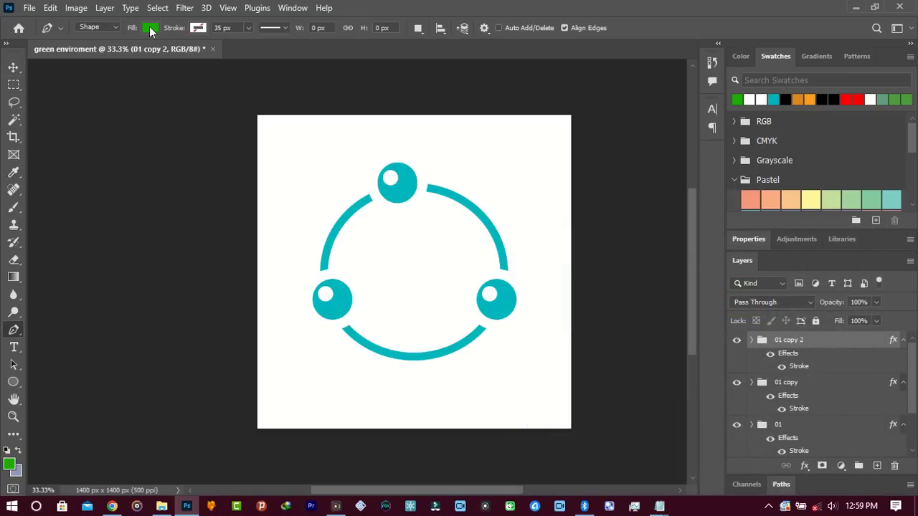
left_click(433, 317)
left_click_drag(418, 256, 448, 224)
left_click_drag(464, 165, 451, 134)
left_click(464, 165, "alt")
left_click(456, 148)
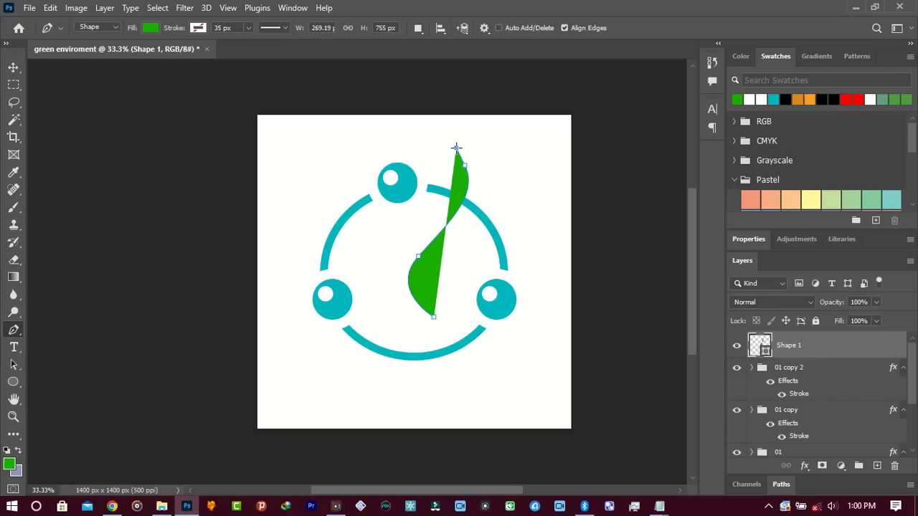
left_click_drag(494, 210, 469, 250)
left_click(434, 316)
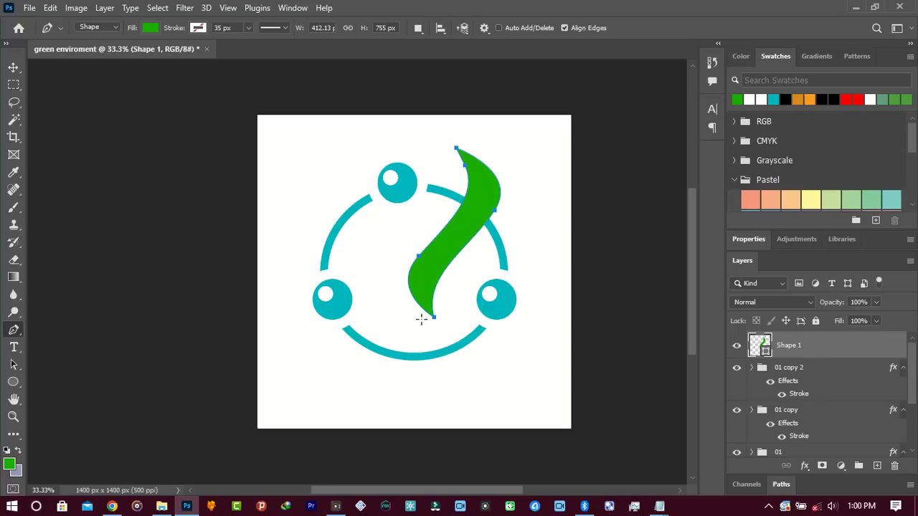
- Draw a small curved green leaf with the Pen tool beside the large leaf's lower-left edge, leaving a thin gap between them
left_click(406, 300)
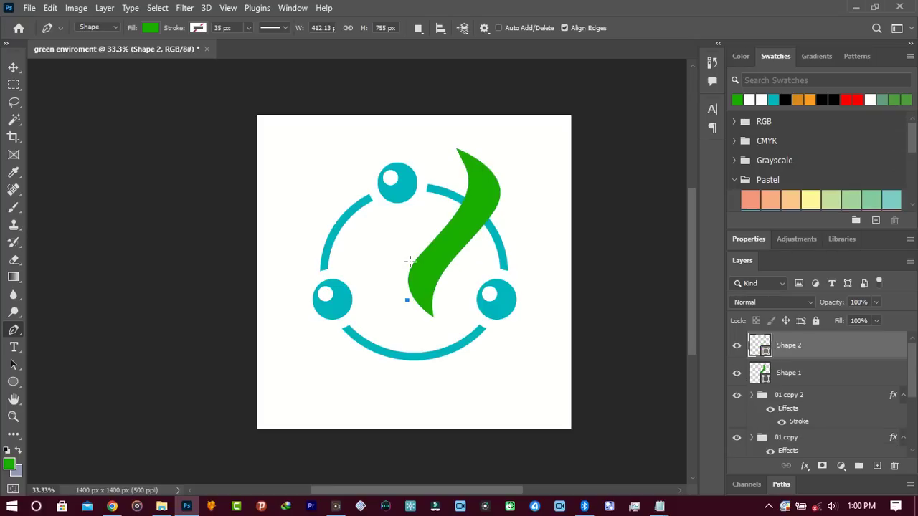
left_click_drag(409, 260, 422, 237)
left_click(409, 259, "alt")
left_click_drag(395, 254, 350, 245)
left_click(347, 246)
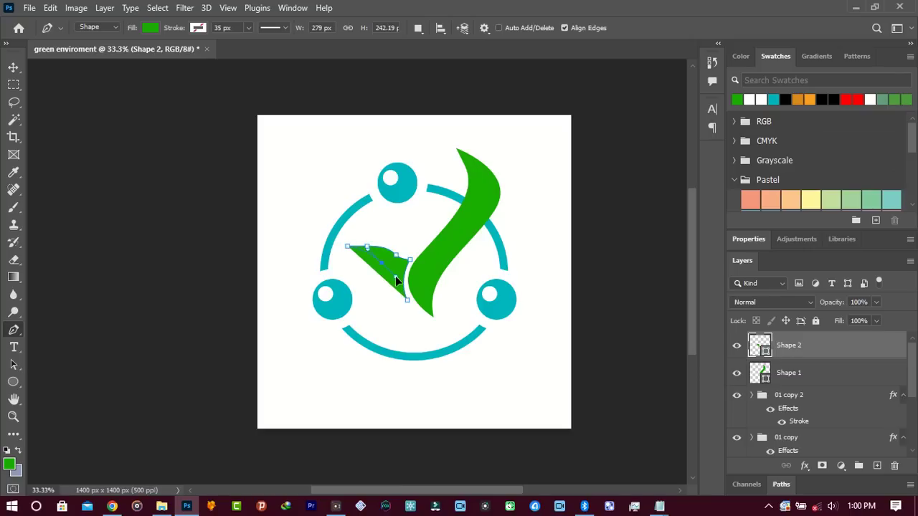
left_click_drag(386, 271, 386, 273)
left_click(408, 302)
left_click_drag(409, 304, 424, 309)
- Scale the small leaf down proportionally to about 77% and place it close to the large leaf's lower-left edge
key("ctrl+t")
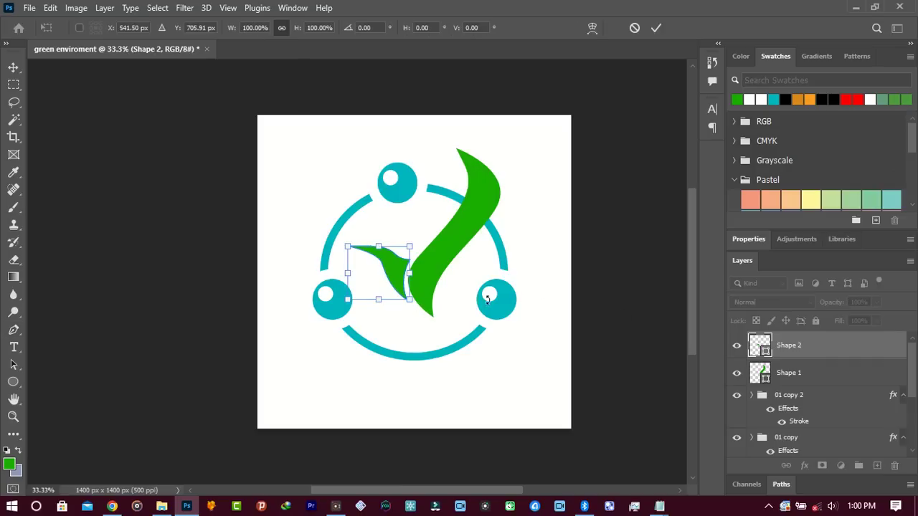
left_click_drag(408, 246, 394, 275)
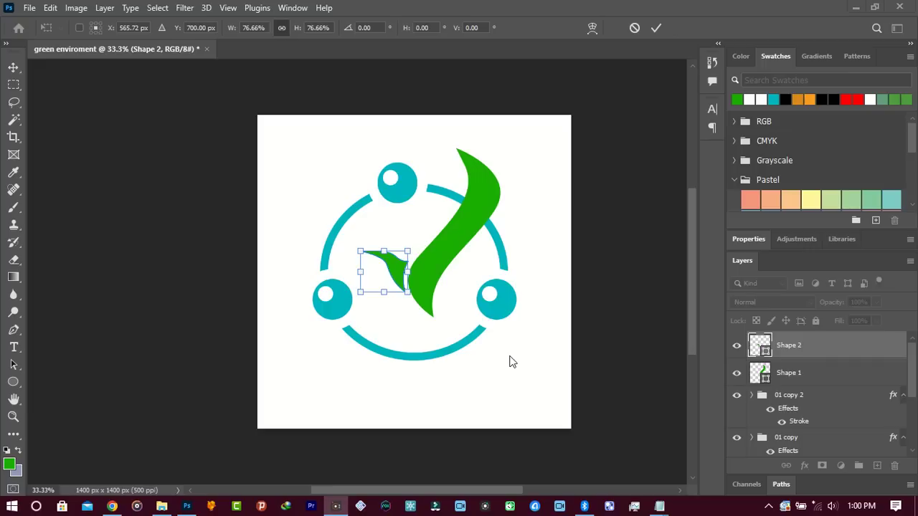
key("p")
- Nudge the lower-right circle group, 01 copy 2, slightly to the right
left_click(807, 396)
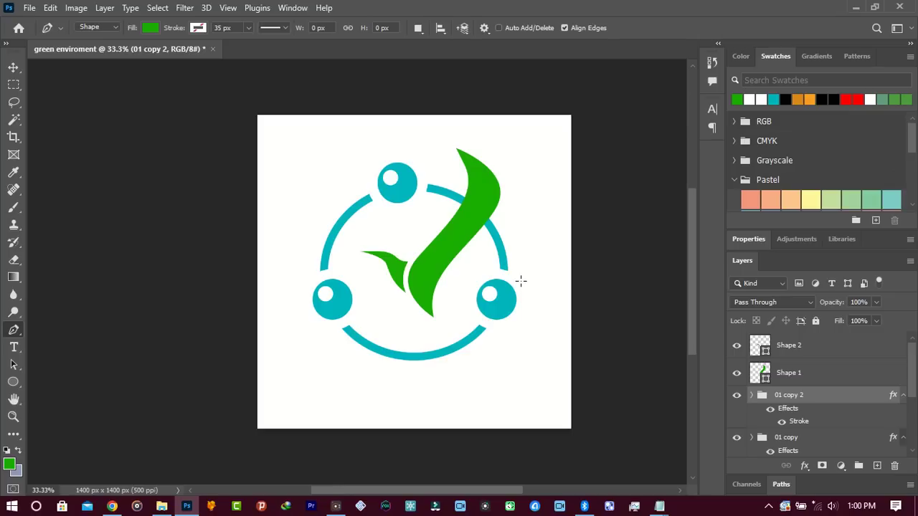
key("v")
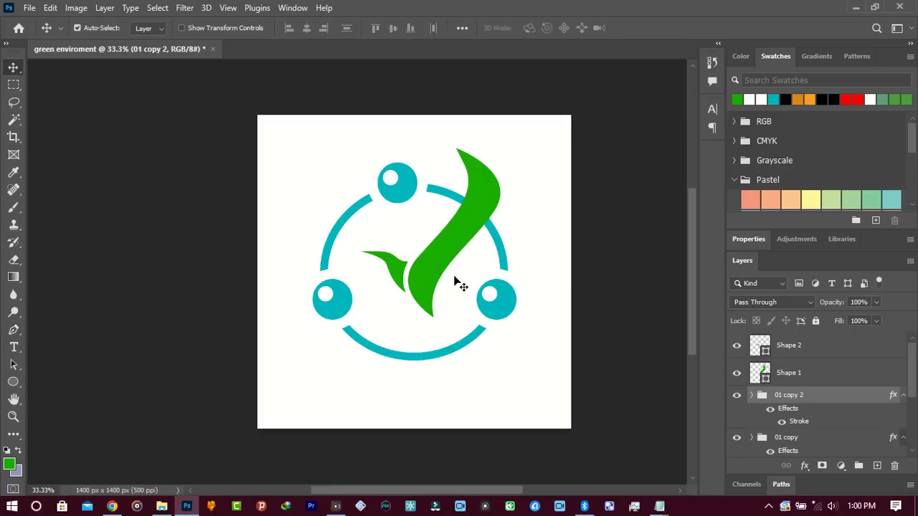
key("Right")
key("Right")
key("Right")
key("Right")
key("Right")
key("Right")
key("Right")
key("Right")
key("Right")
- Move the small leaf, Shape 2, slightly right to narrow its gap to the large leaf
left_click(817, 350)
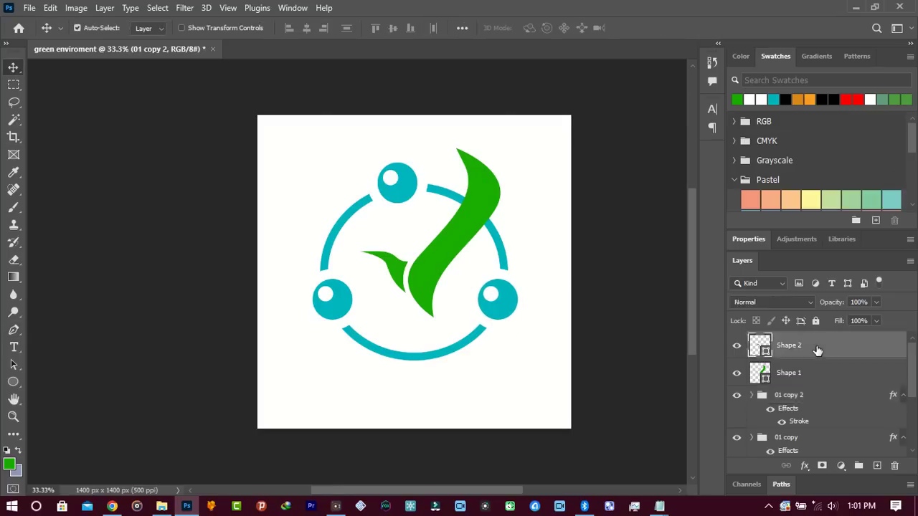
scroll(633, 289, "down", 5)
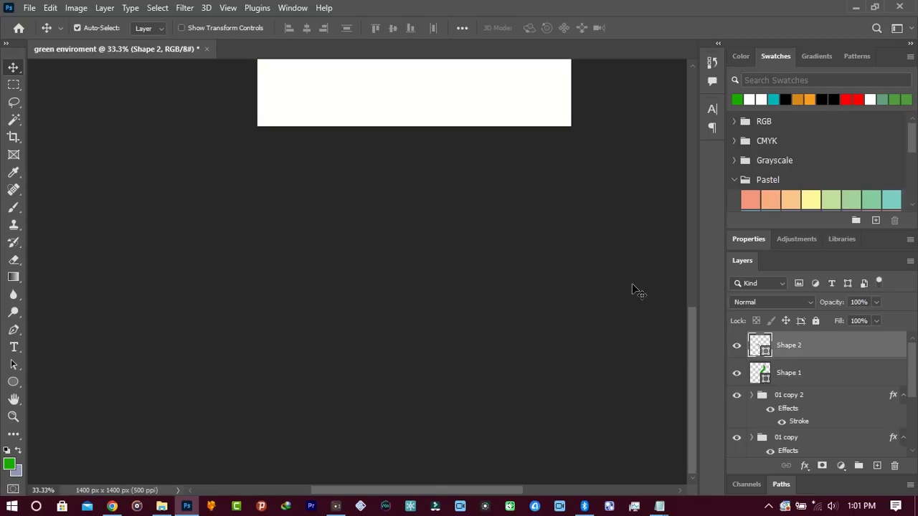
left_click_drag(691, 326, 723, 205)
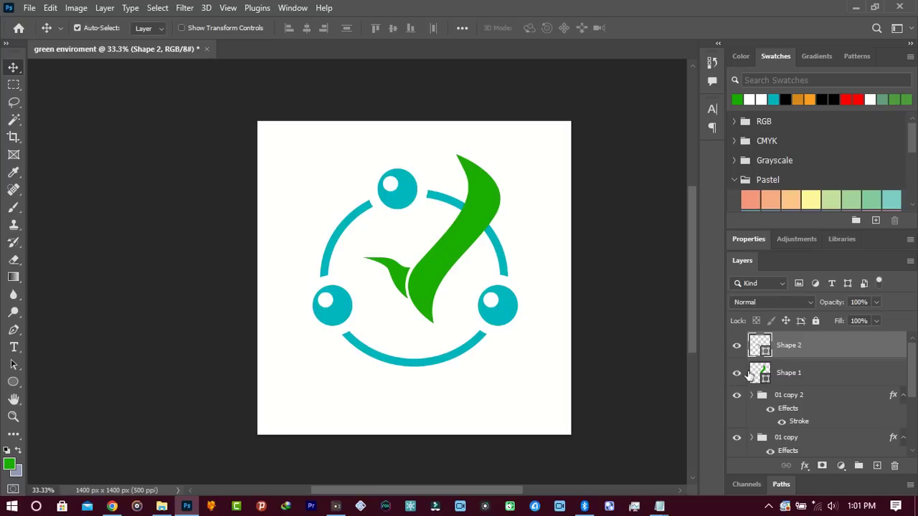
- Add a white Stroke layer style to the large leaf, Shape 1, 27 px wide and positioned outside
left_click(784, 380)
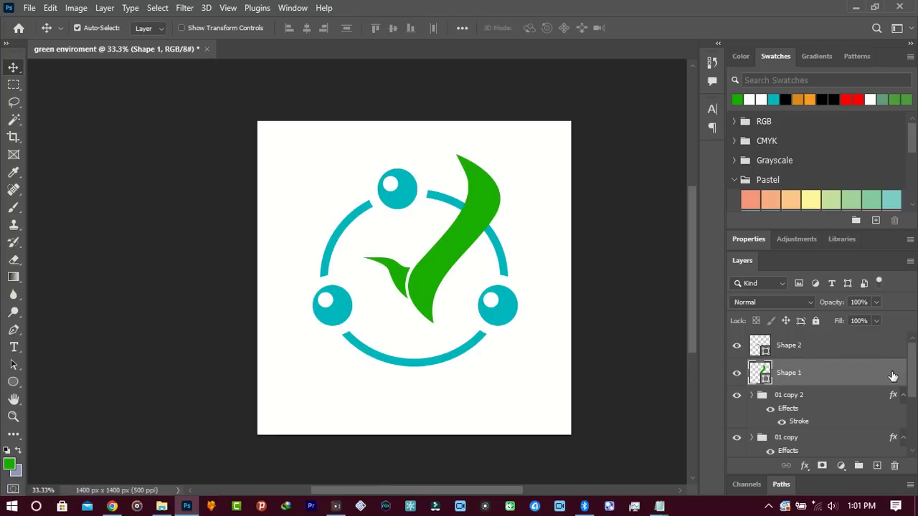
double_click(893, 376)
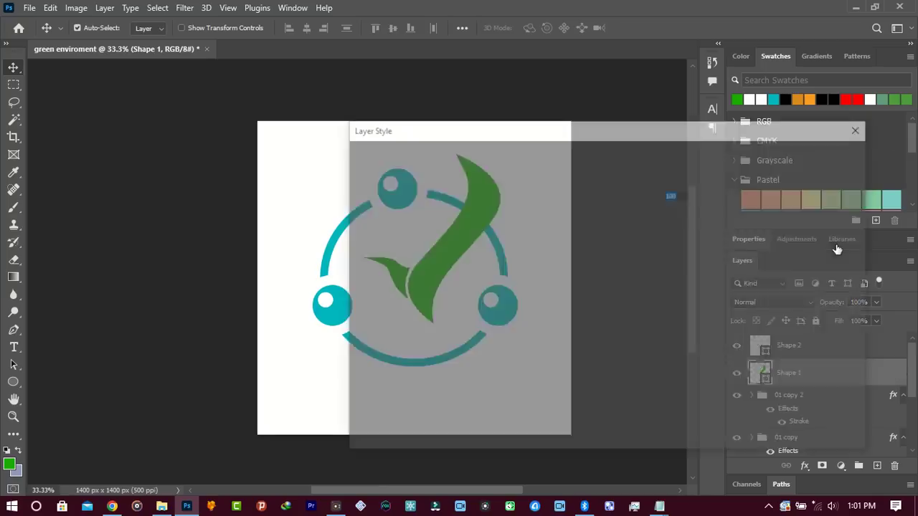
left_click_drag(593, 139, 725, 129)
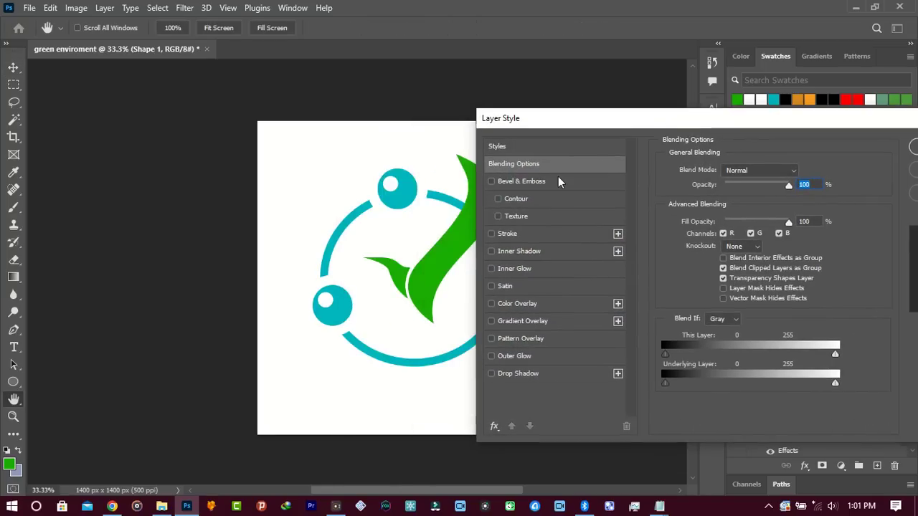
left_click(492, 235)
left_click(503, 235)
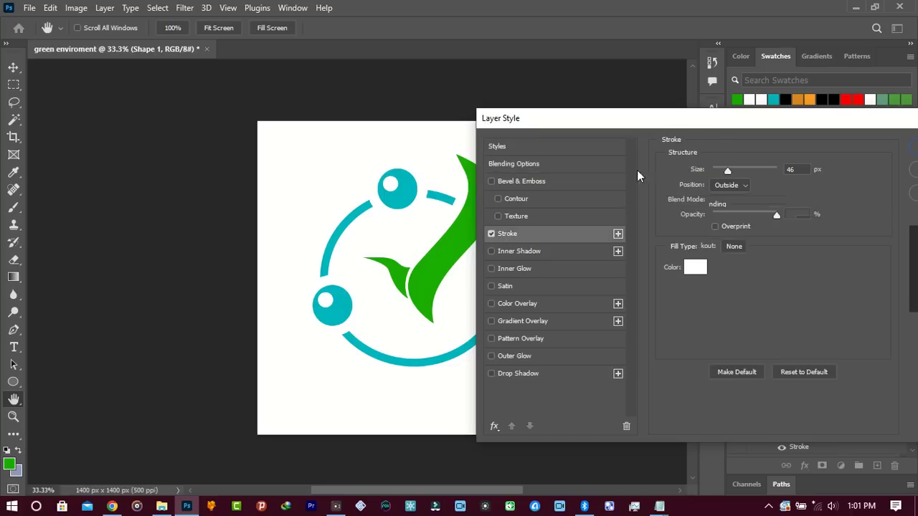
mouse_move(701, 126)
left_mouse_down()
mouse_move(850, 146)
mouse_move(822, 93)
left_mouse_up()
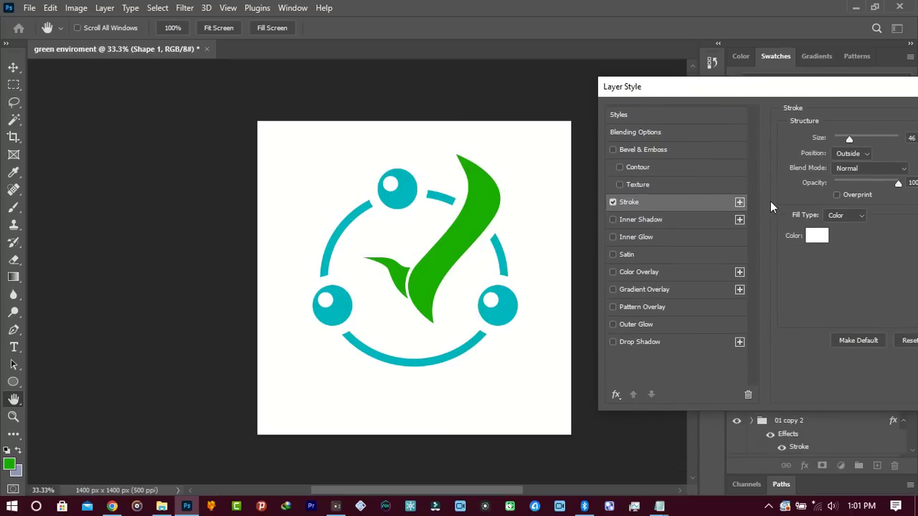
left_click_drag(853, 140, 846, 140)
left_click_drag(866, 94, 712, 96)
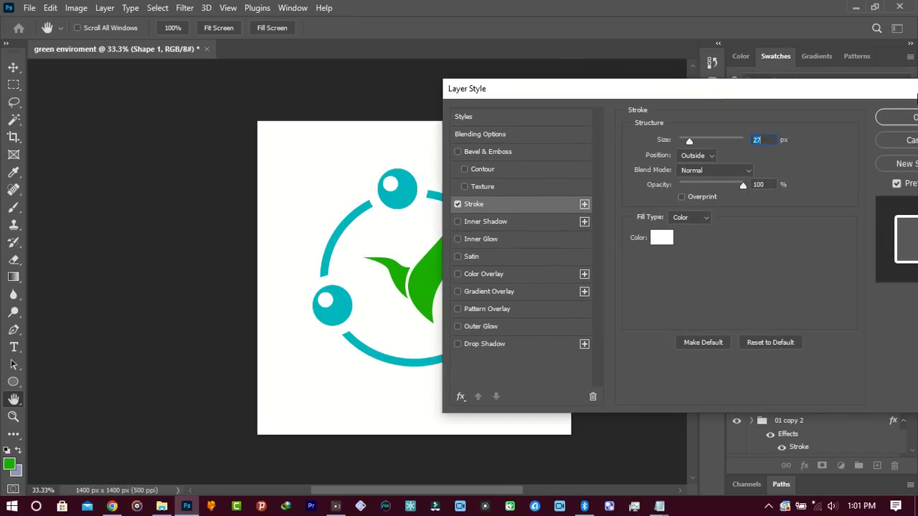
left_click(902, 119)
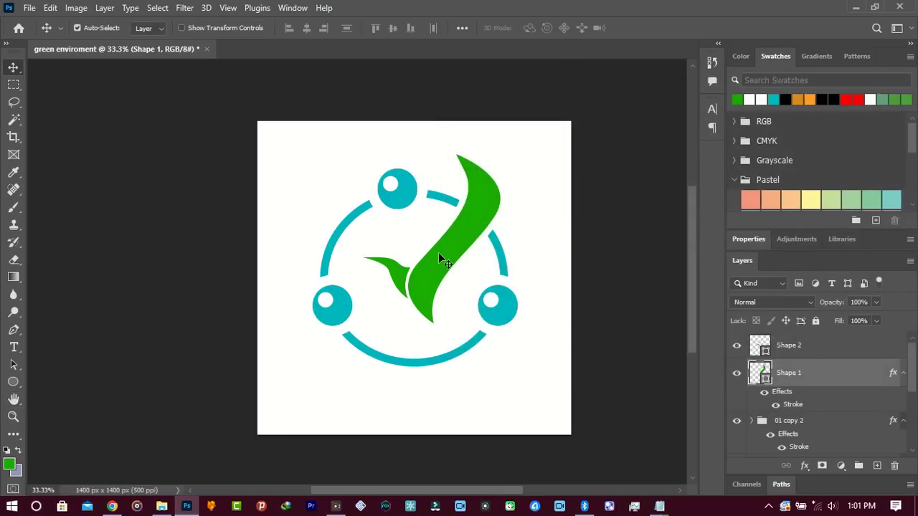
- Select both leaf shapes together and nudge them down and slightly left within the ring
key("z")
left_click(439, 253, "alt")
left_click(439, 254, "alt")
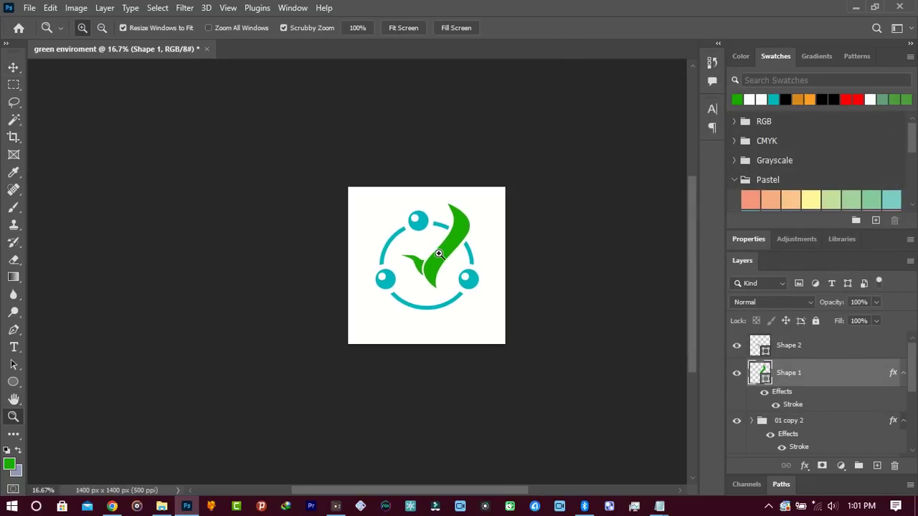
left_click(438, 254)
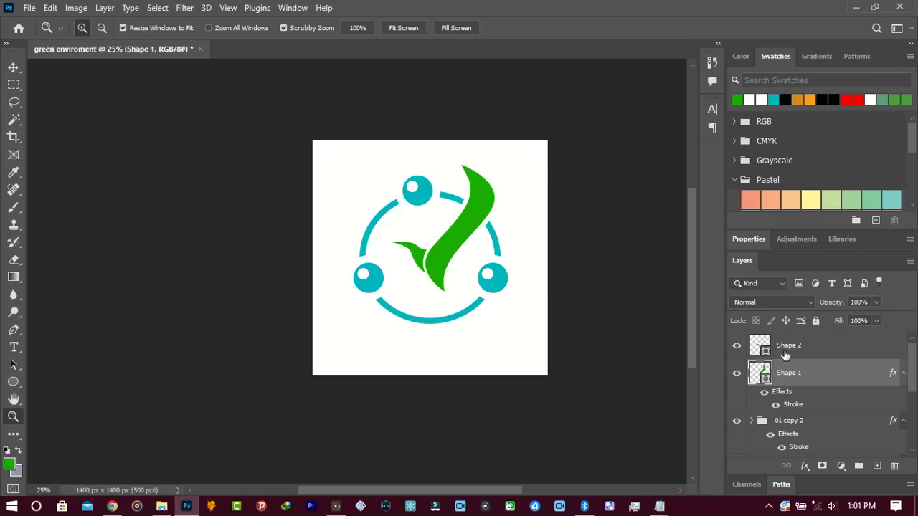
left_click(784, 352, "shift")
key("v")
key("shift+Down")
key("shift+Down")
key("shift+Down")
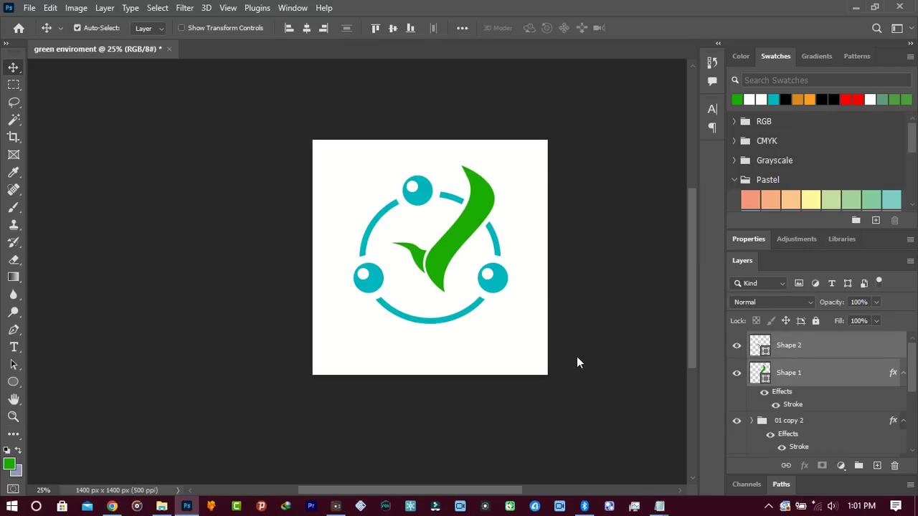
key("Down")
key("Down")
key("Left")
key("Left")
key("Left")
key("Left")
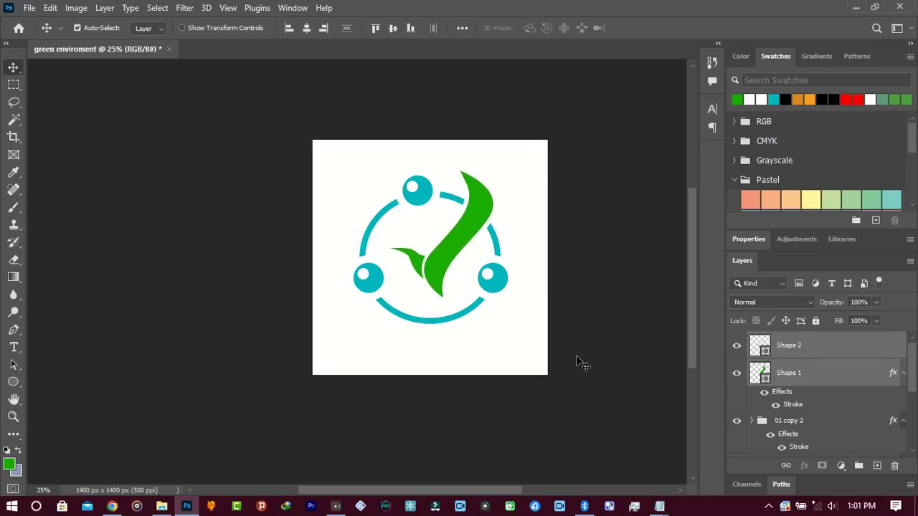
key("Down")
key("Down")
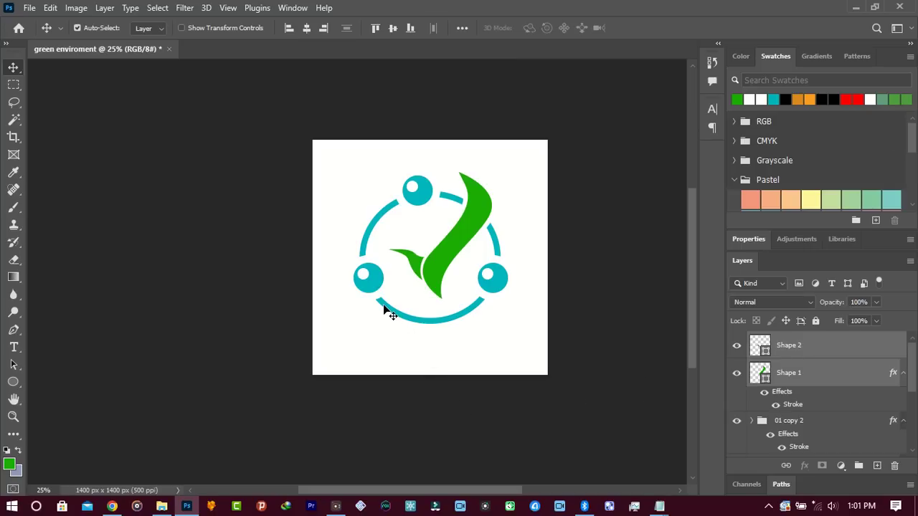
- Create a new layer directly above the Background and name it MINIMALISTIC SHADOW
scroll(913, 387, "down", 5)
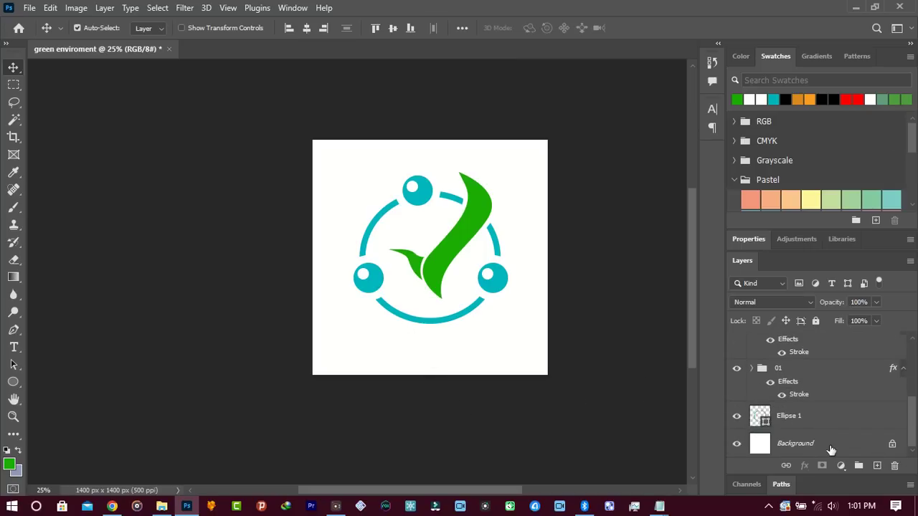
left_click(830, 450)
left_click(876, 465)
double_click(792, 443)
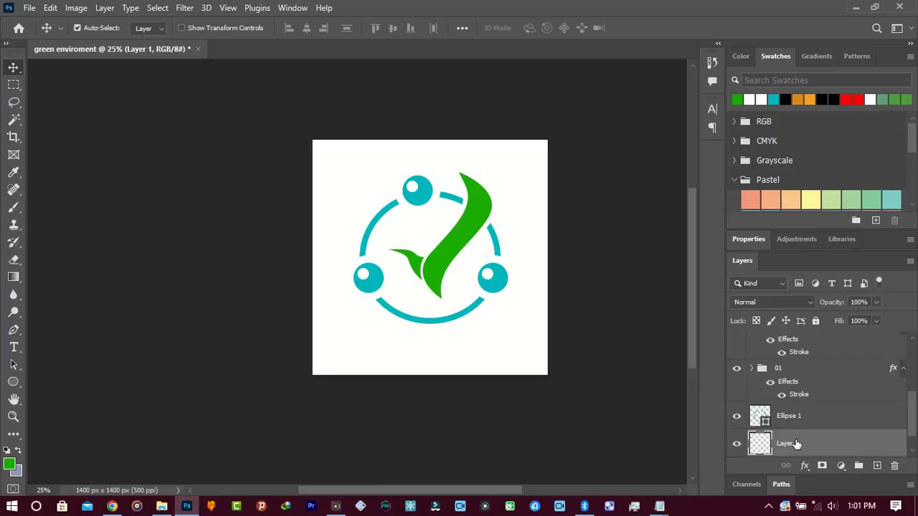
type("MINIMALISTIC SHADOW")
key("Return")
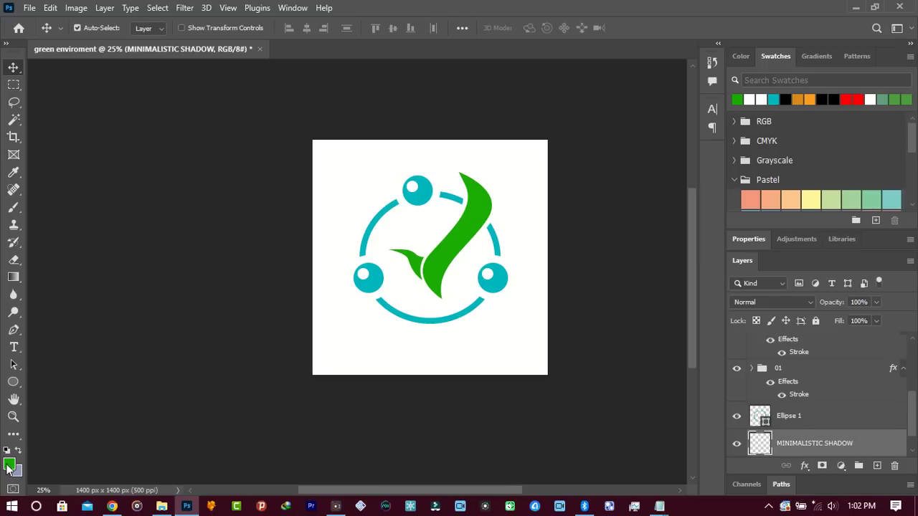
- Draw a long-shadow shape about 1244 × 1160 px from the ring's lower-right arc past the canvas's lower-right corner, then lower its outer upper corner
key("u")
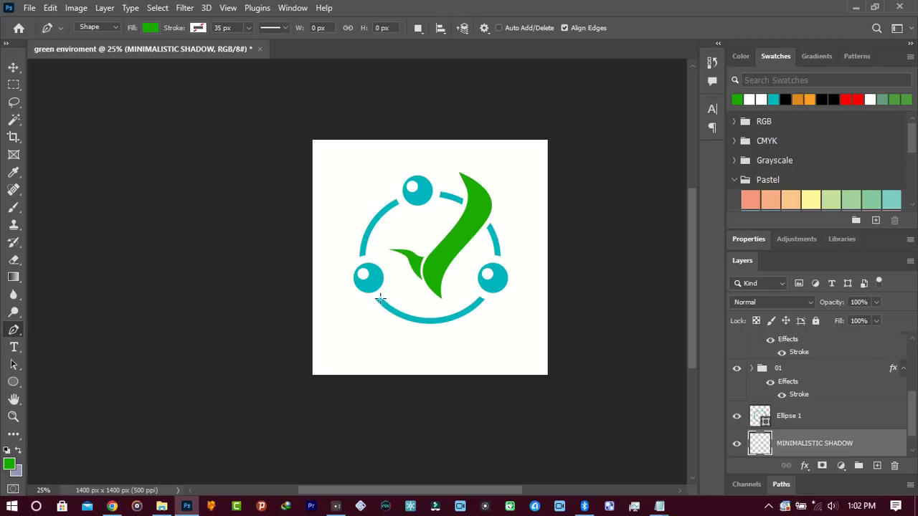
left_click(378, 299)
left_click(480, 423)
left_click(586, 386)
left_click(571, 304)
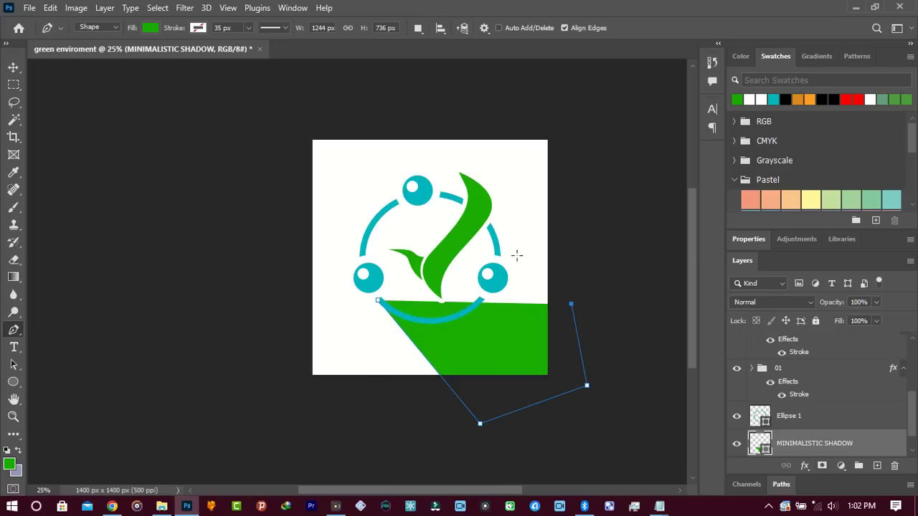
left_click(489, 229)
left_click_drag(480, 300, 447, 327)
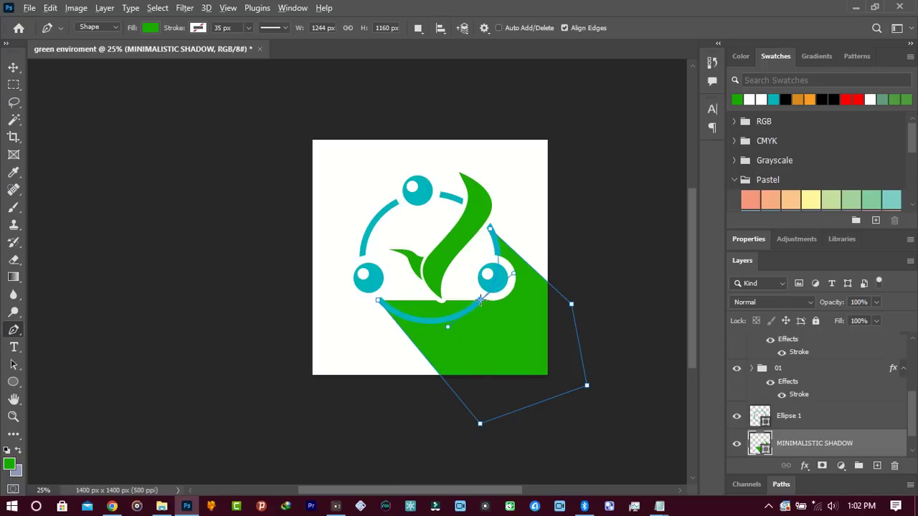
left_click(378, 300)
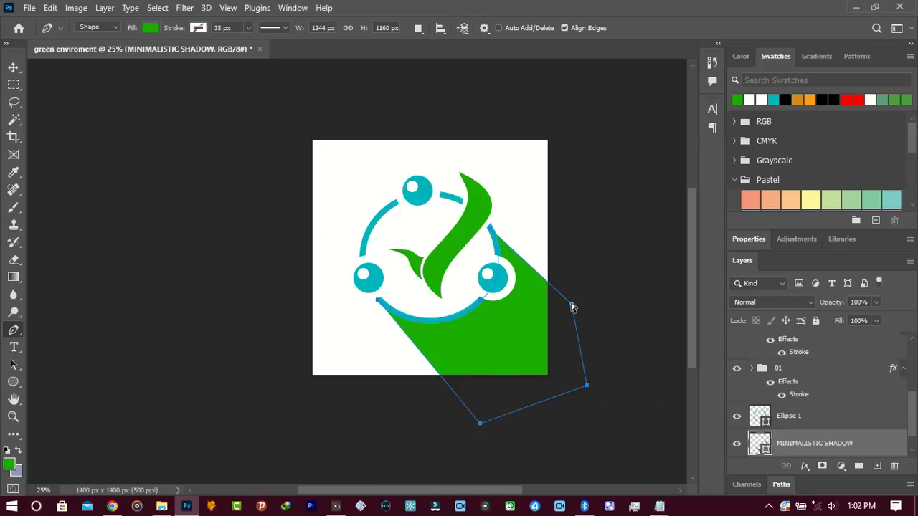
left_click_drag(572, 306, 580, 345)
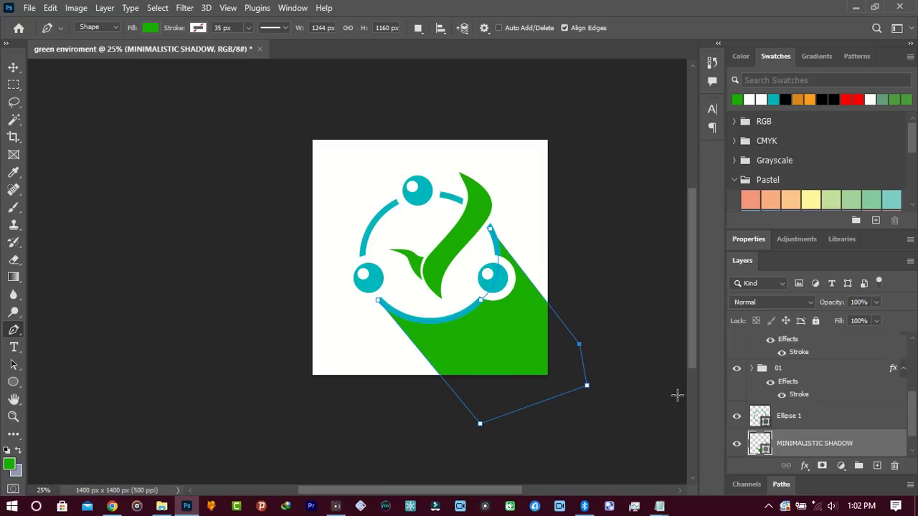
- Recolor the long-shadow shape's fill from green to pale green, e4f0e2, and finish by selecting the 01 group
double_click(765, 448)
left_click_drag(539, 292, 529, 279)
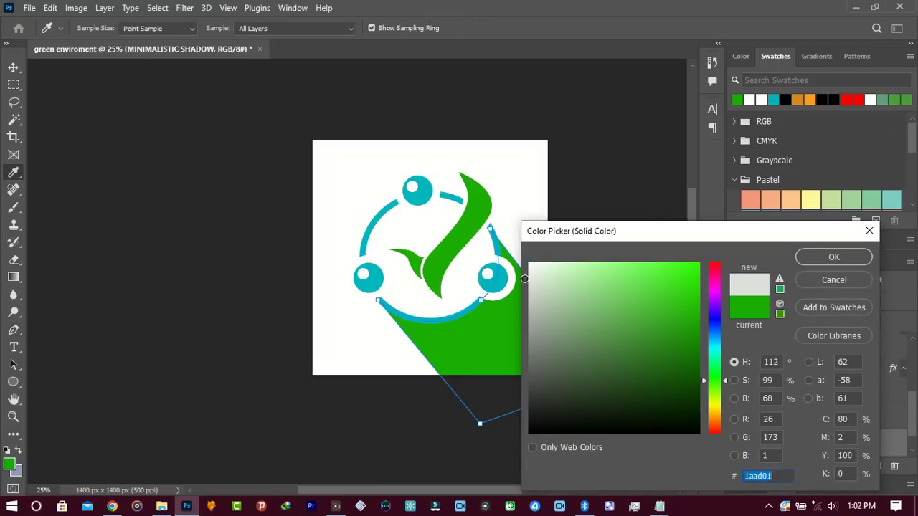
left_click_drag(705, 227, 798, 146)
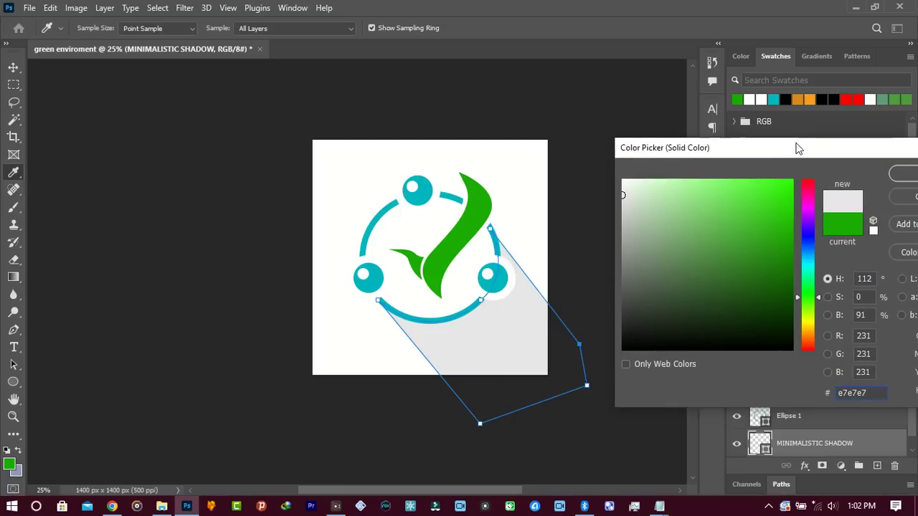
left_click(622, 204)
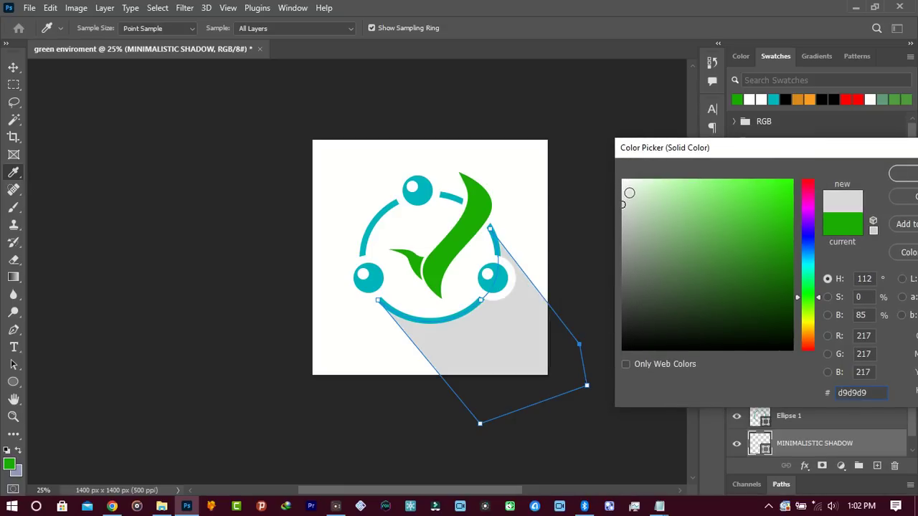
left_click(631, 189)
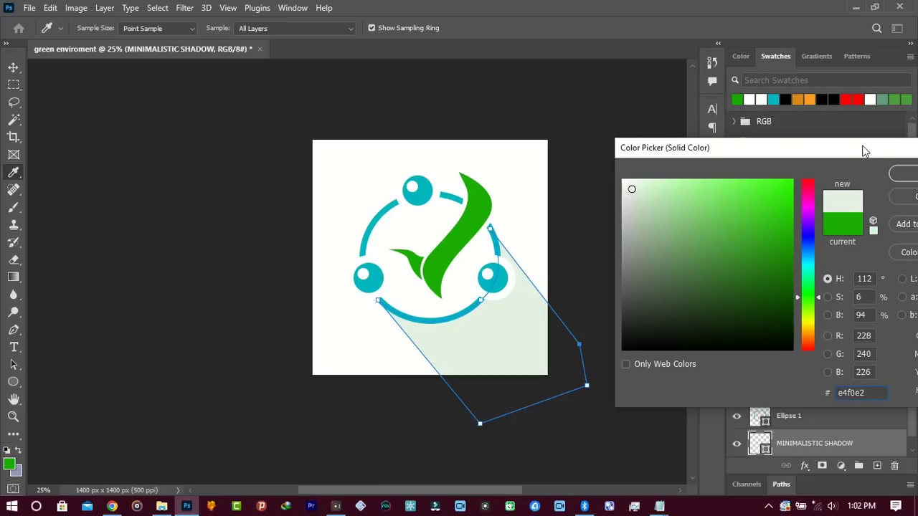
left_click_drag(864, 151, 748, 151)
left_click(810, 173)
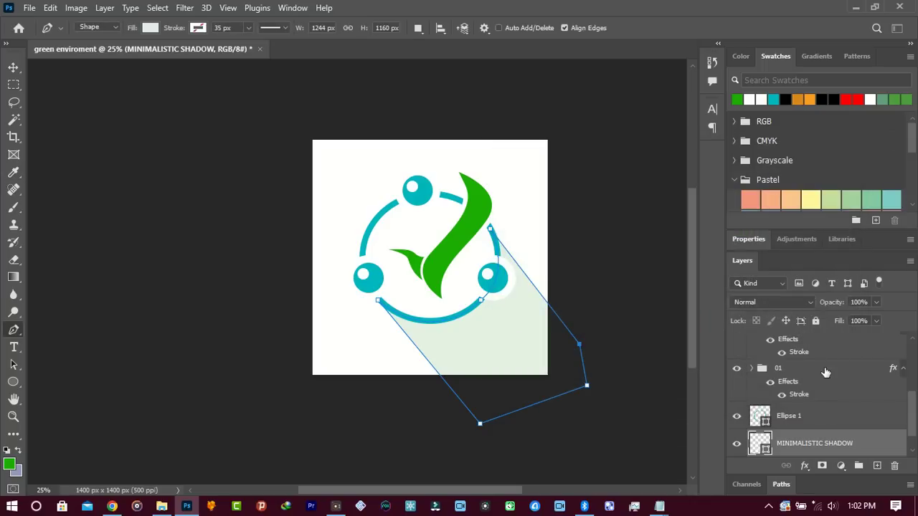
left_click(783, 369)
- Nudge only the teal disc of the lower-right circle, layer O1, left by about 20 px and slightly up beneath its white highlight
key("z")
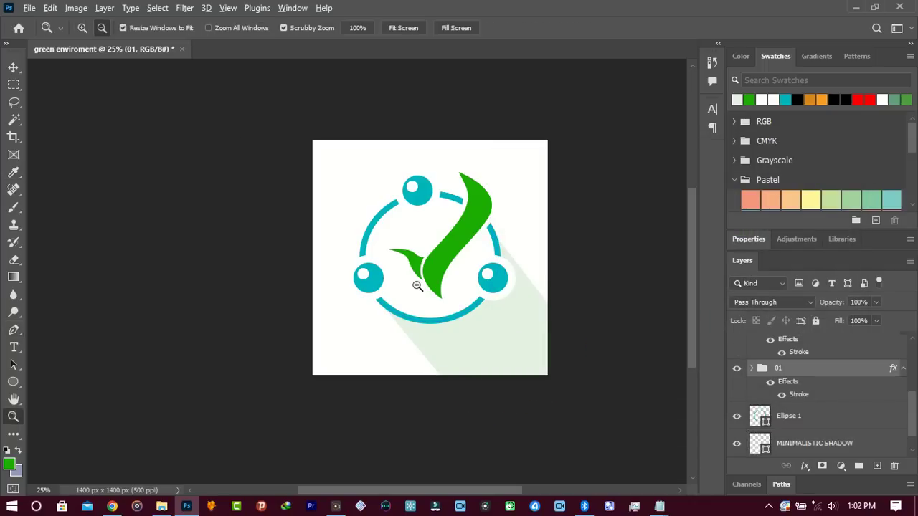
left_click(417, 286, "alt")
left_click(417, 286, "alt")
left_click(418, 286)
left_click(417, 286)
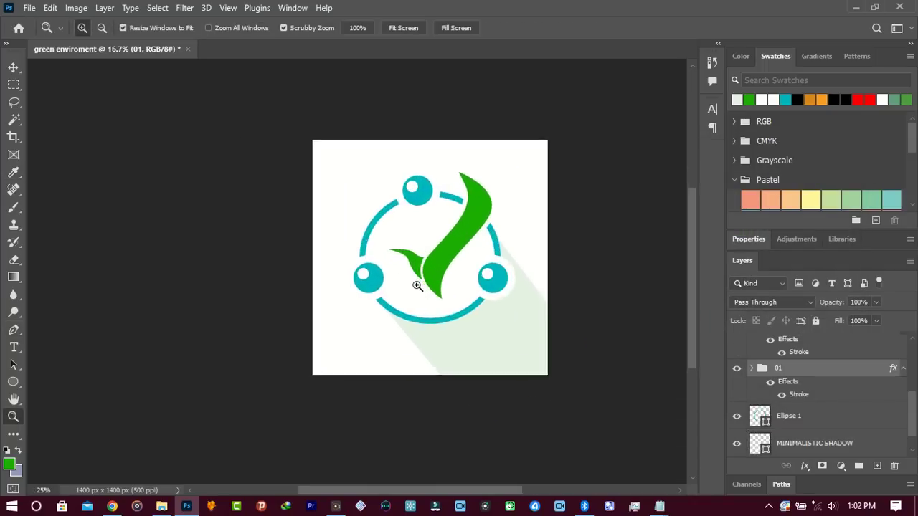
left_click(418, 286)
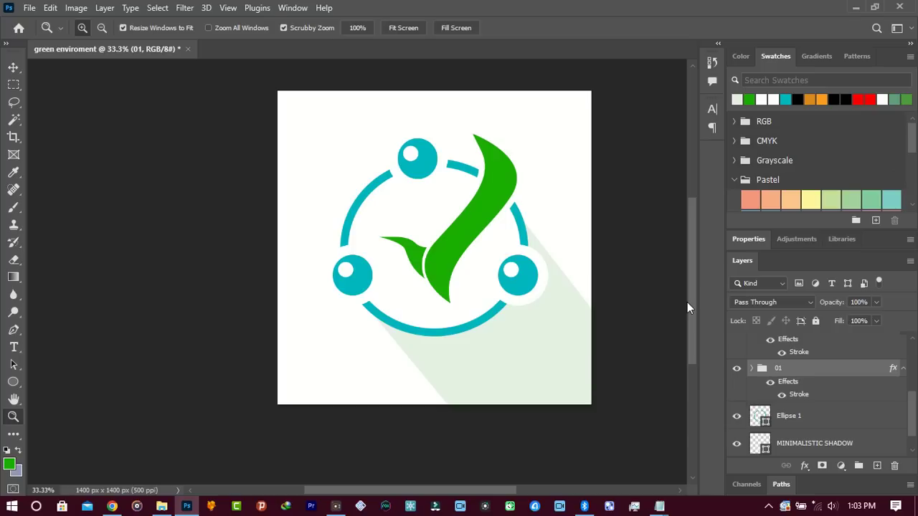
key("v")
left_click(530, 283)
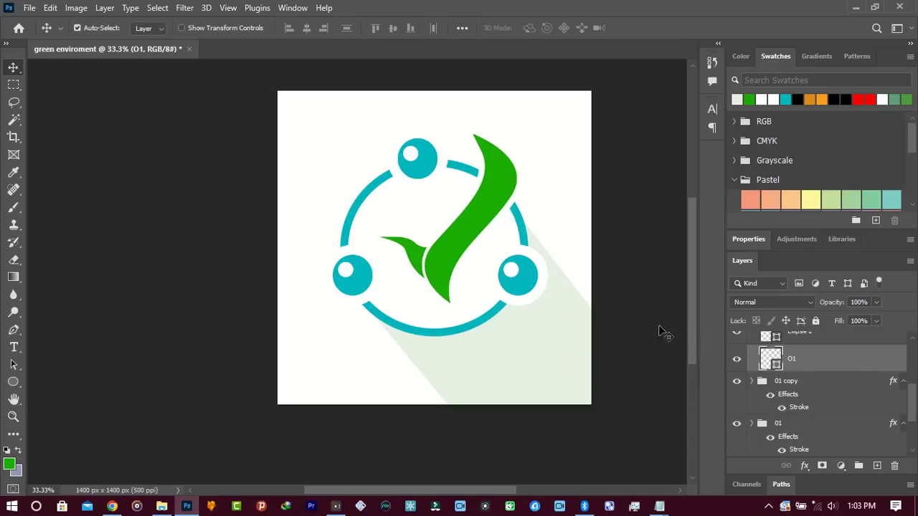
key("Left")
key("Left")
key("Left")
key("Left")
key("Left")
key("Left")
key("Left")
key("Left")
key("Left")
key("Left")
key("Left")
key("Left")
key("Left")
key("Left")
key("Left")
key("Left")
key("Left")
key("Left")
key("Left")
key("Left")
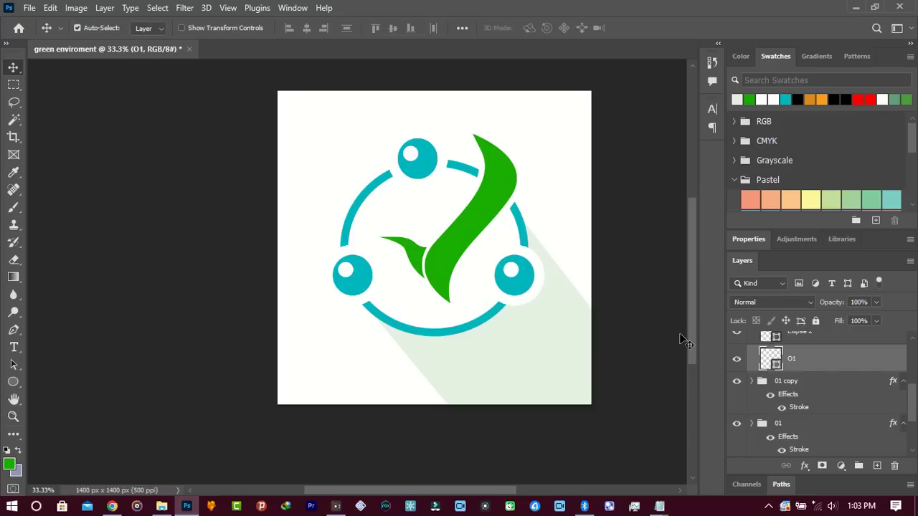
key("Left")
key("Left")
key("Left")
key("Left")
key("Left")
key("Left")
key("Right")
key("Right")
key("Right")
key("Right")
key("Right")
key("Right")
key("Up")
key("Up")
key("Up")
key("Up")
key("Up")
key("Up")
key("Up")
key("Up")
key("Up")
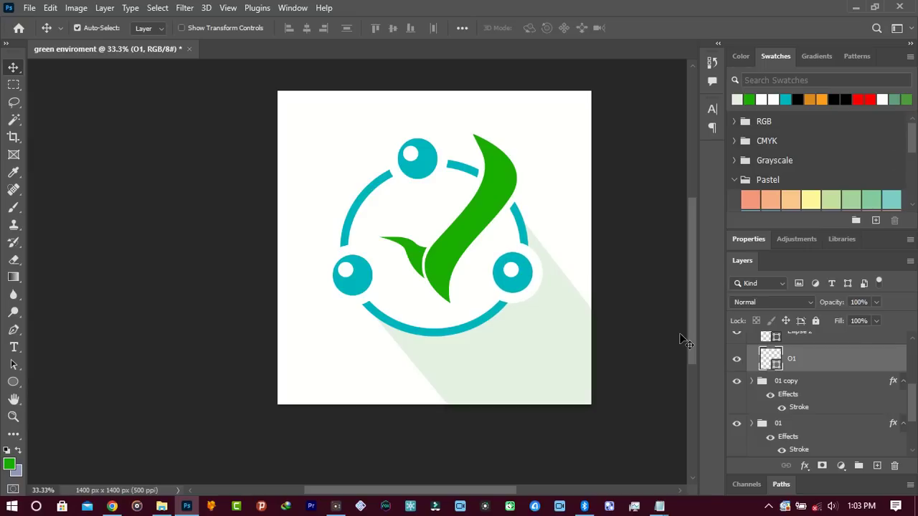
- Toggle the O1 layer's visibility off and on to identify it, and nudge its teal disc about 11 px right
left_click(737, 360)
left_click(736, 361)
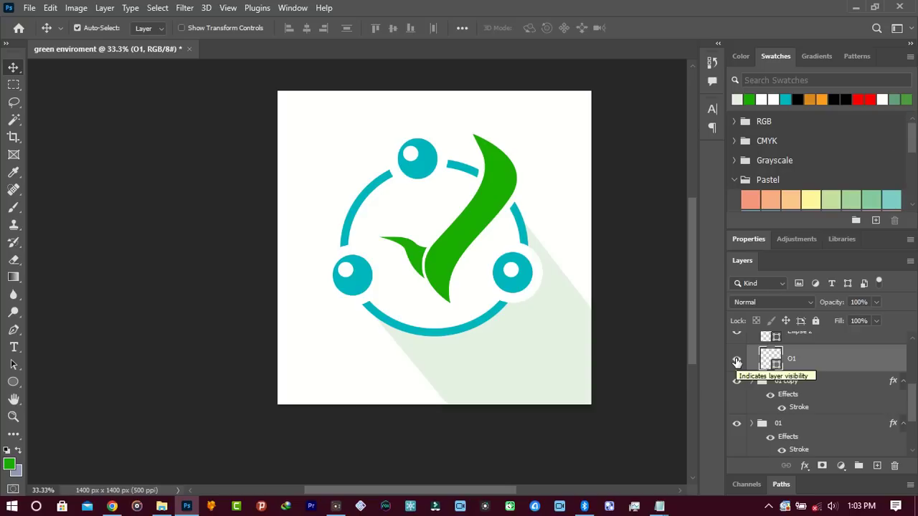
key("Right")
key("Right")
key("Right")
key("Right")
key("Right")
key("Right")
key("Right")
key("Right")
key("Right")
key("Right")
key("Right")
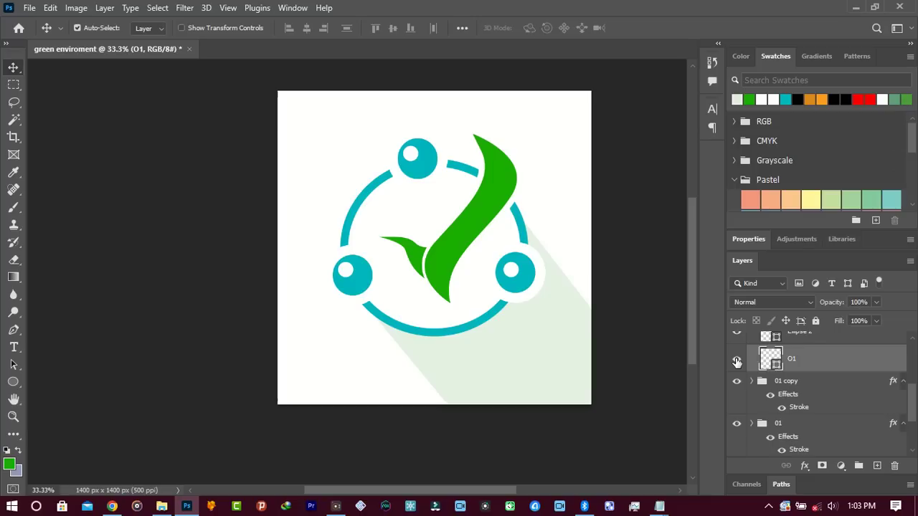
left_click_drag(695, 301, 692, 287)
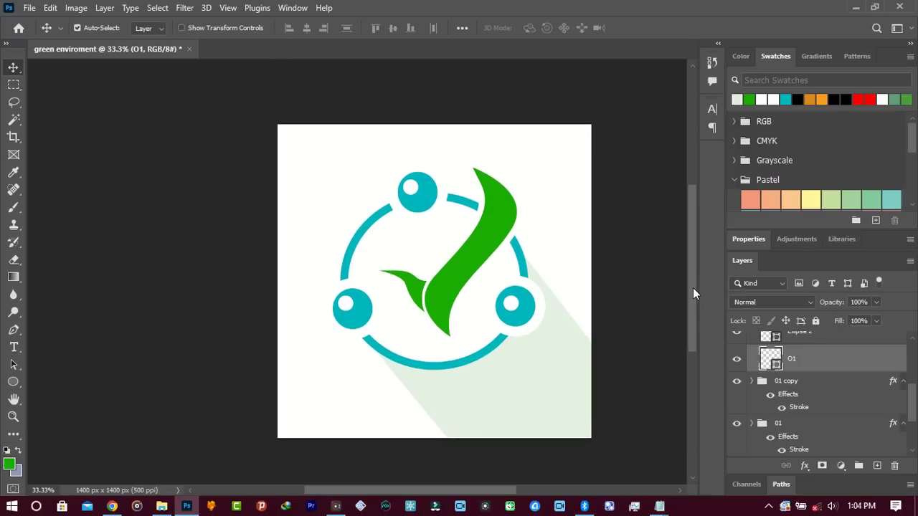